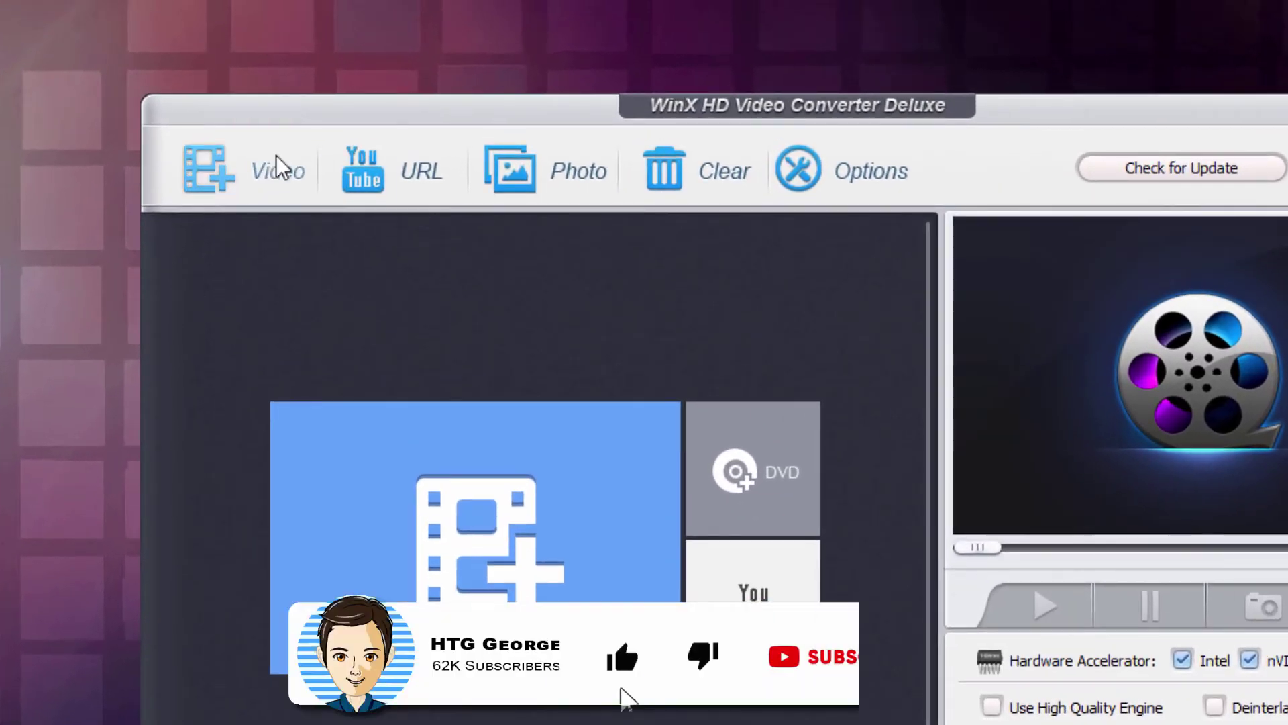
# Step: Add the lake drone .avi video and keep MP4 Video as its output profile
pyautogui.click(269, 161)
pyautogui.doubleClick(444, 331)
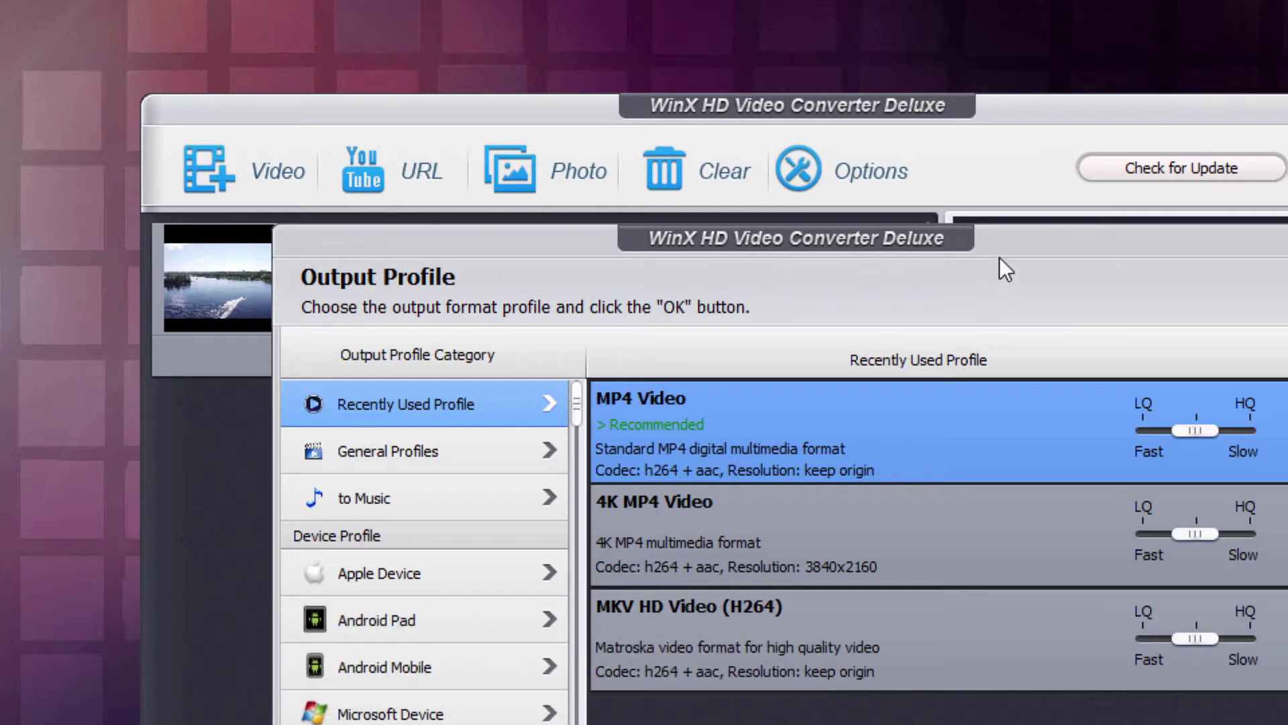
pyautogui.moveTo(1008, 263); pyautogui.dragTo(987, 450)
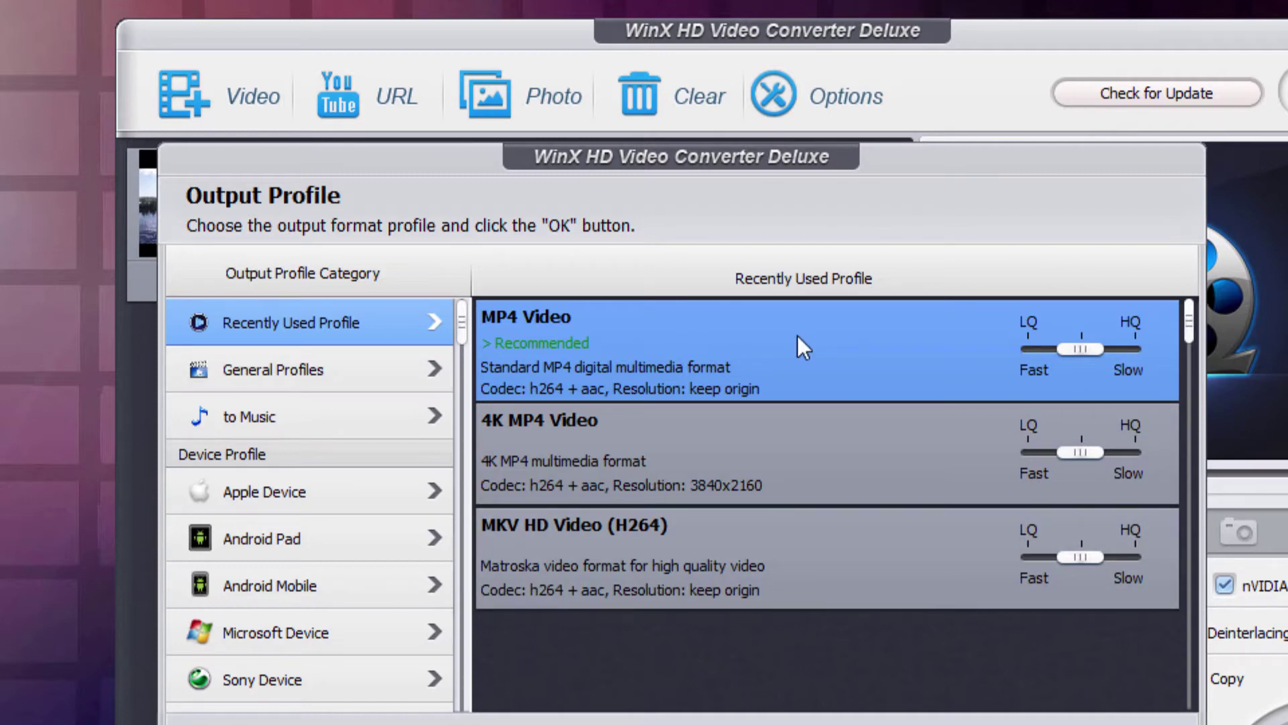
pyautogui.press('Return')
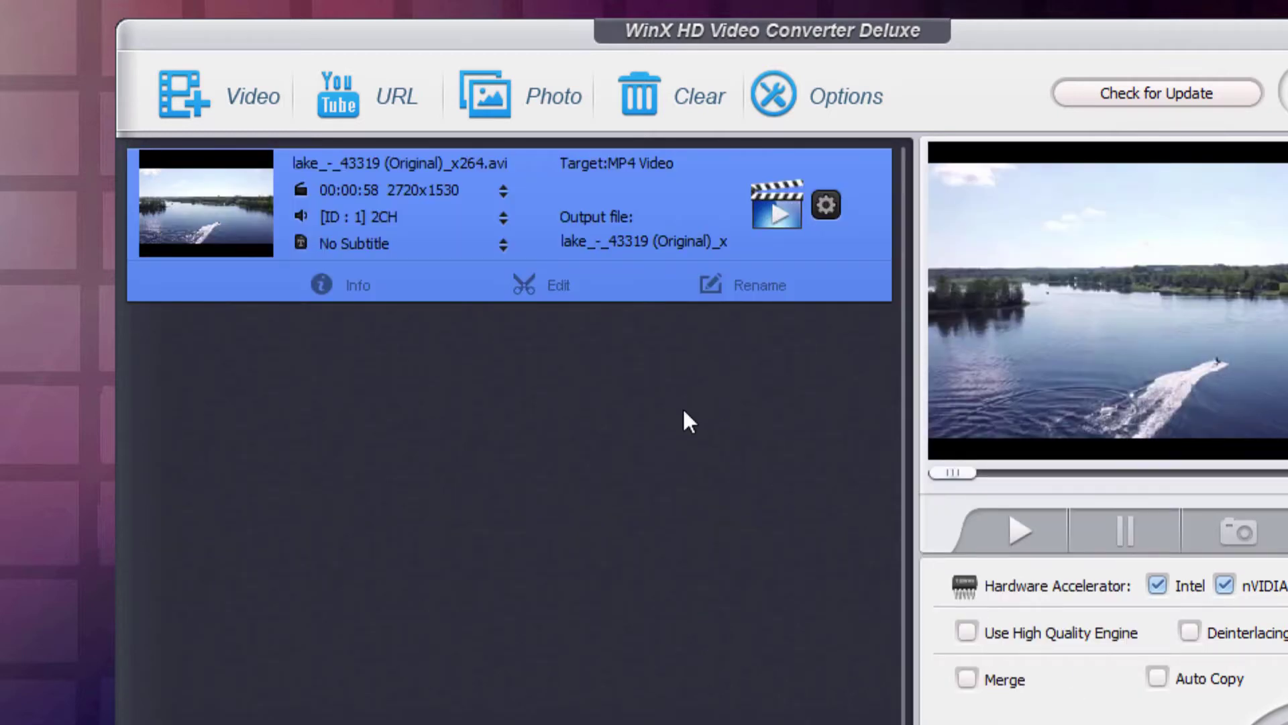
pyautogui.click(360, 288)
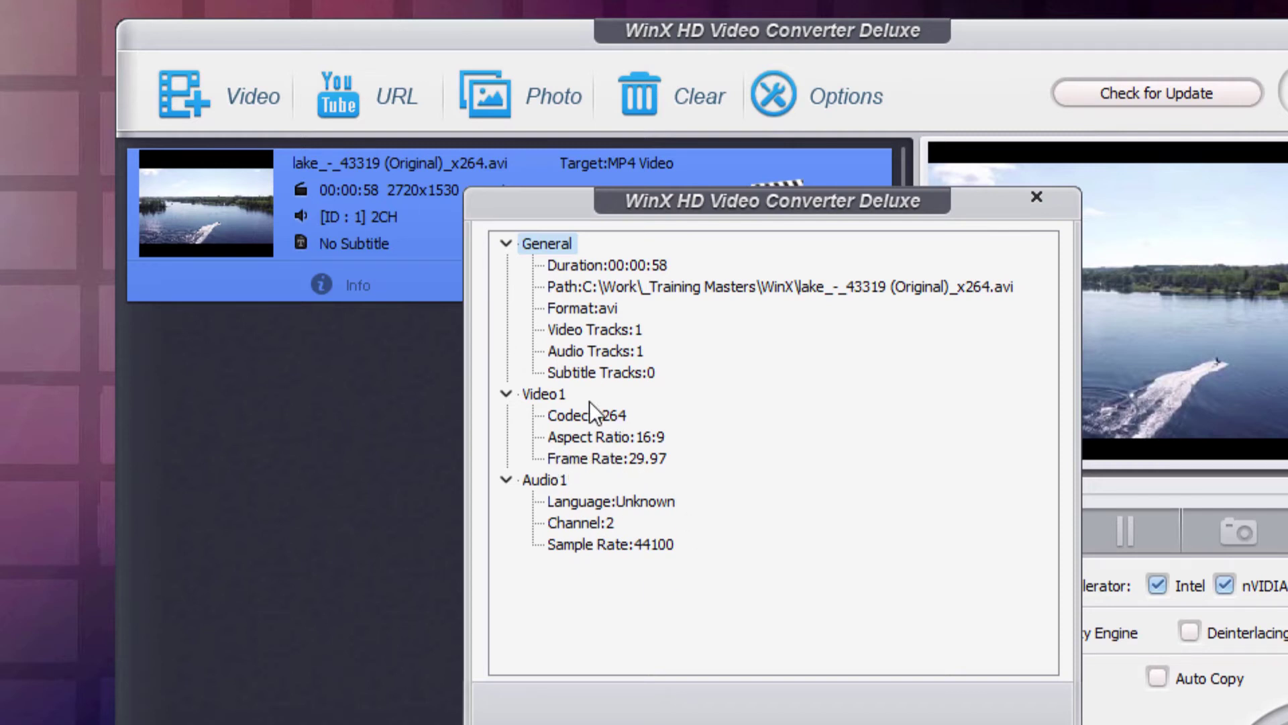
pyautogui.press('Escape')
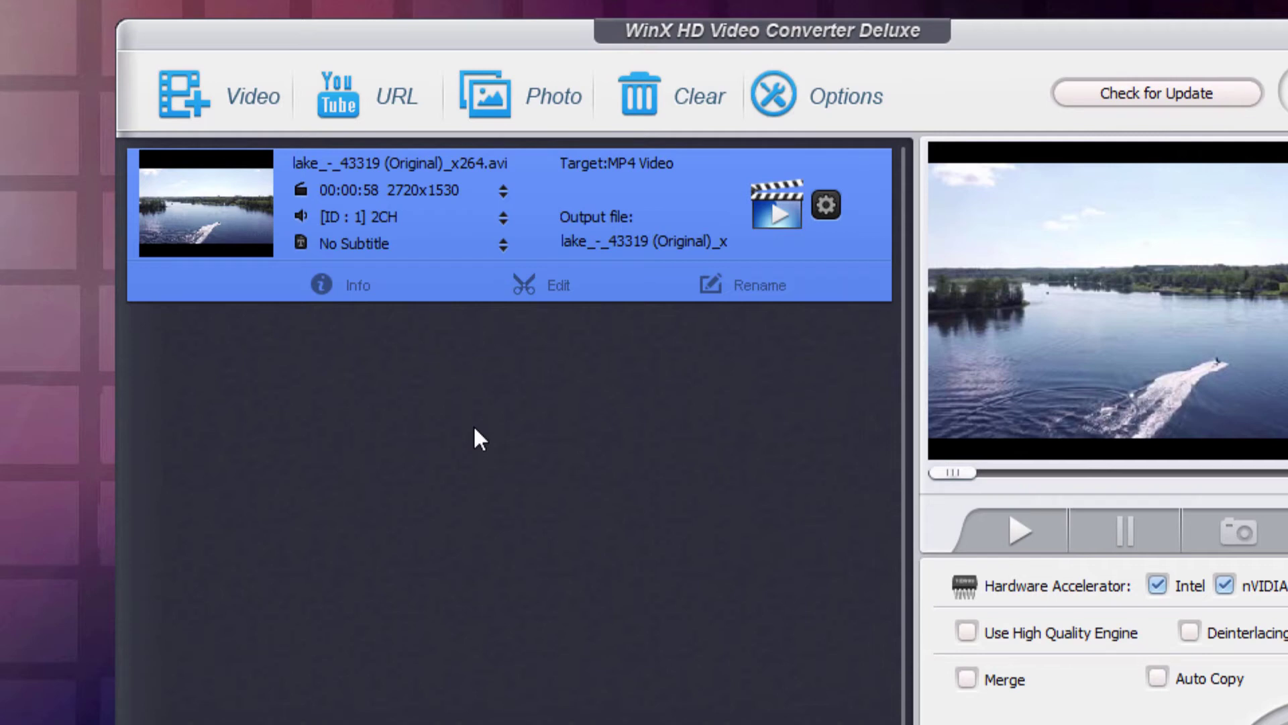
# Step: Open the lake clip's editing window, pause the preview, and enable cropping of the letterbox bars
pyautogui.click(563, 295)
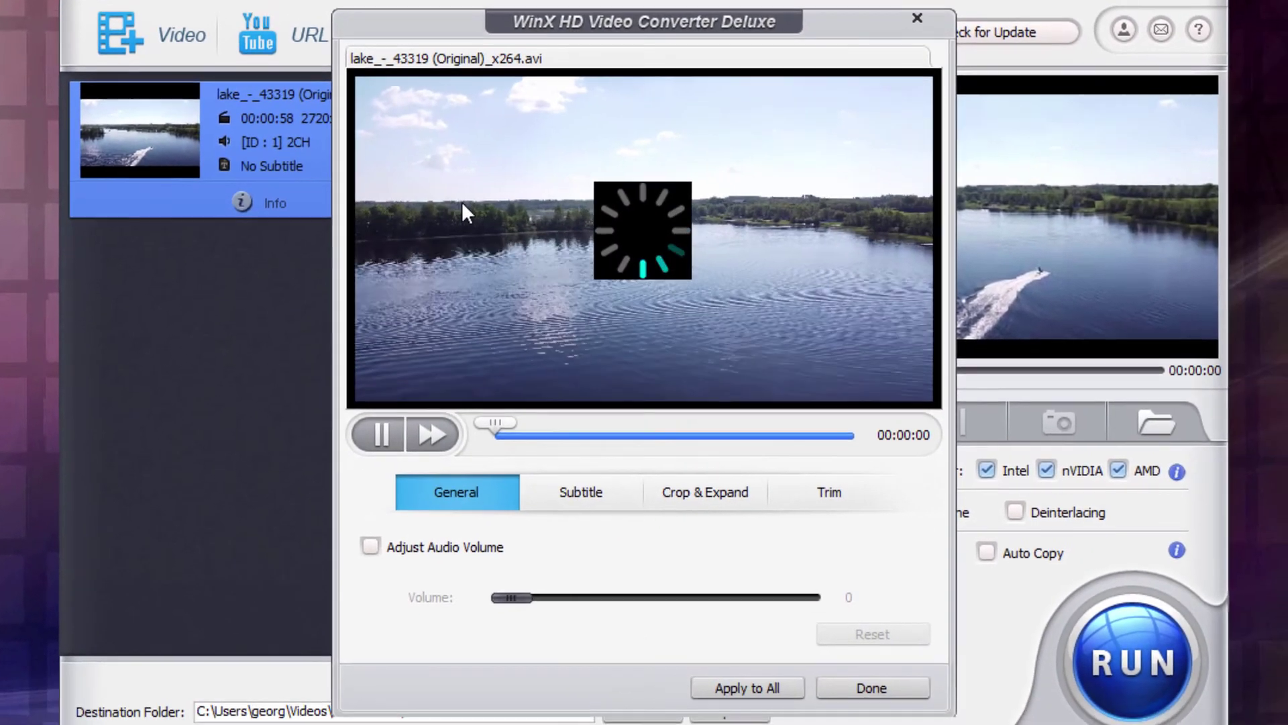
pyautogui.click(383, 433)
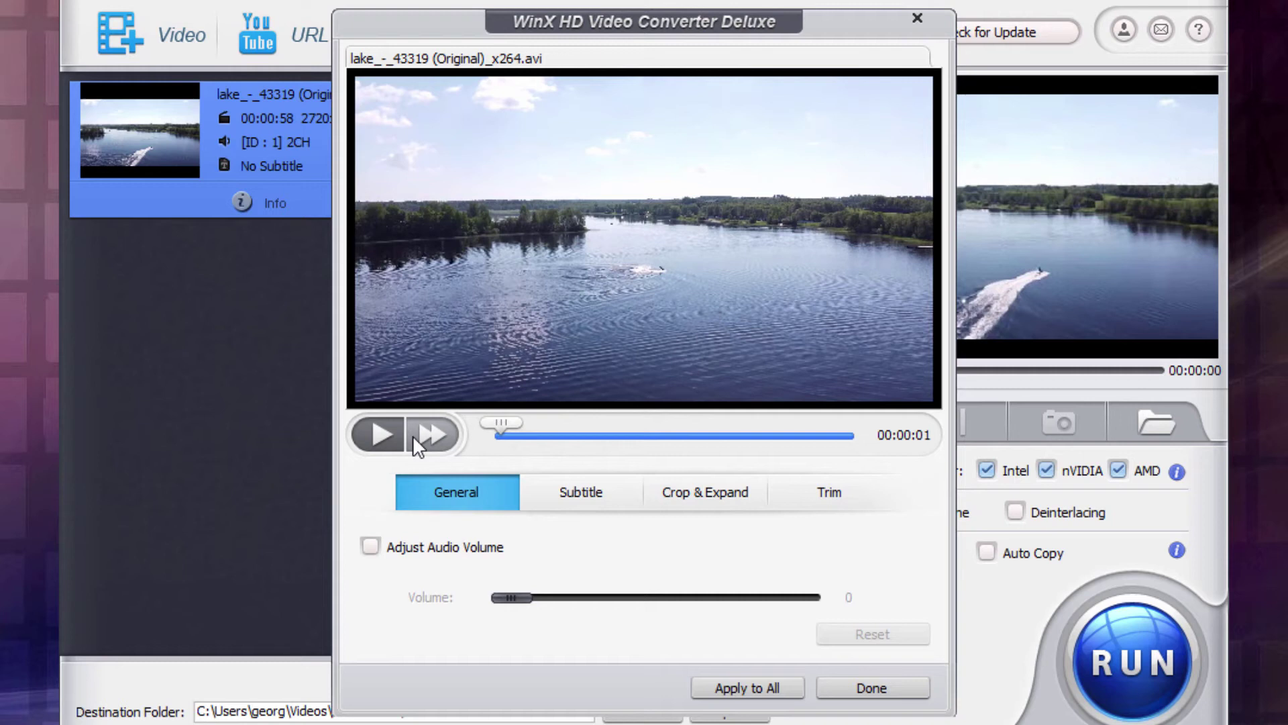
pyautogui.click(414, 436)
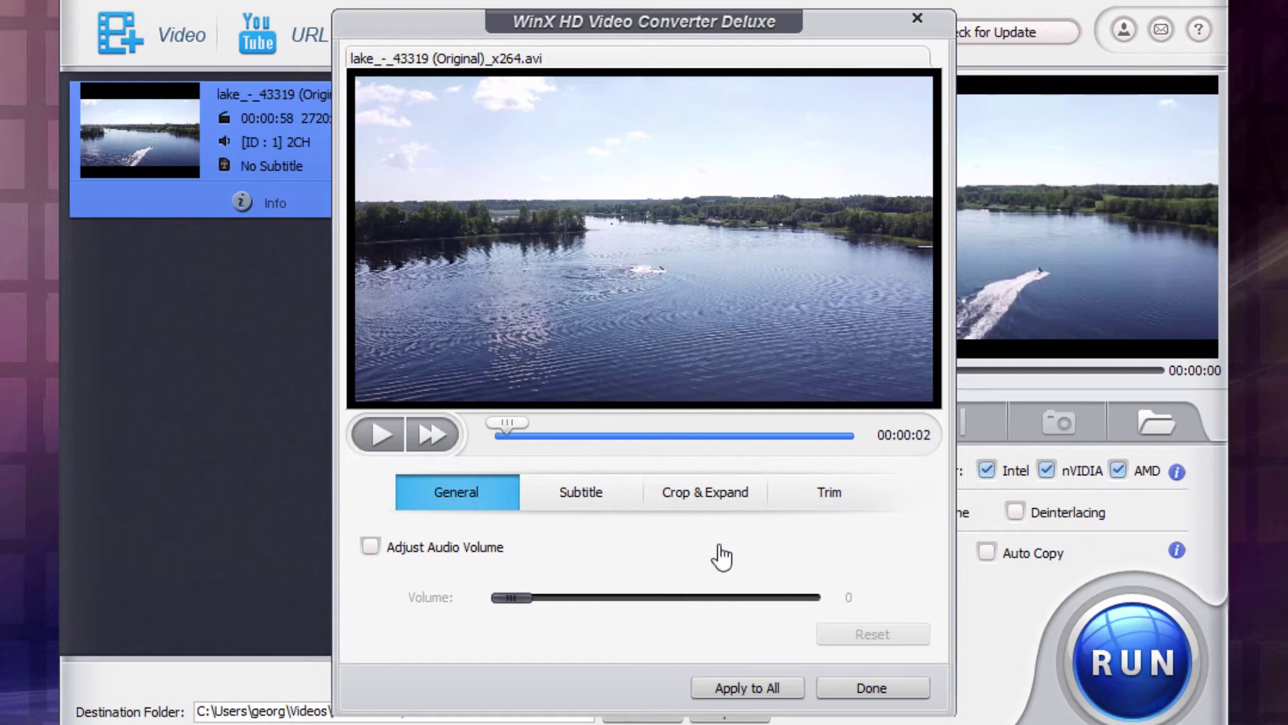
pyautogui.click(721, 494)
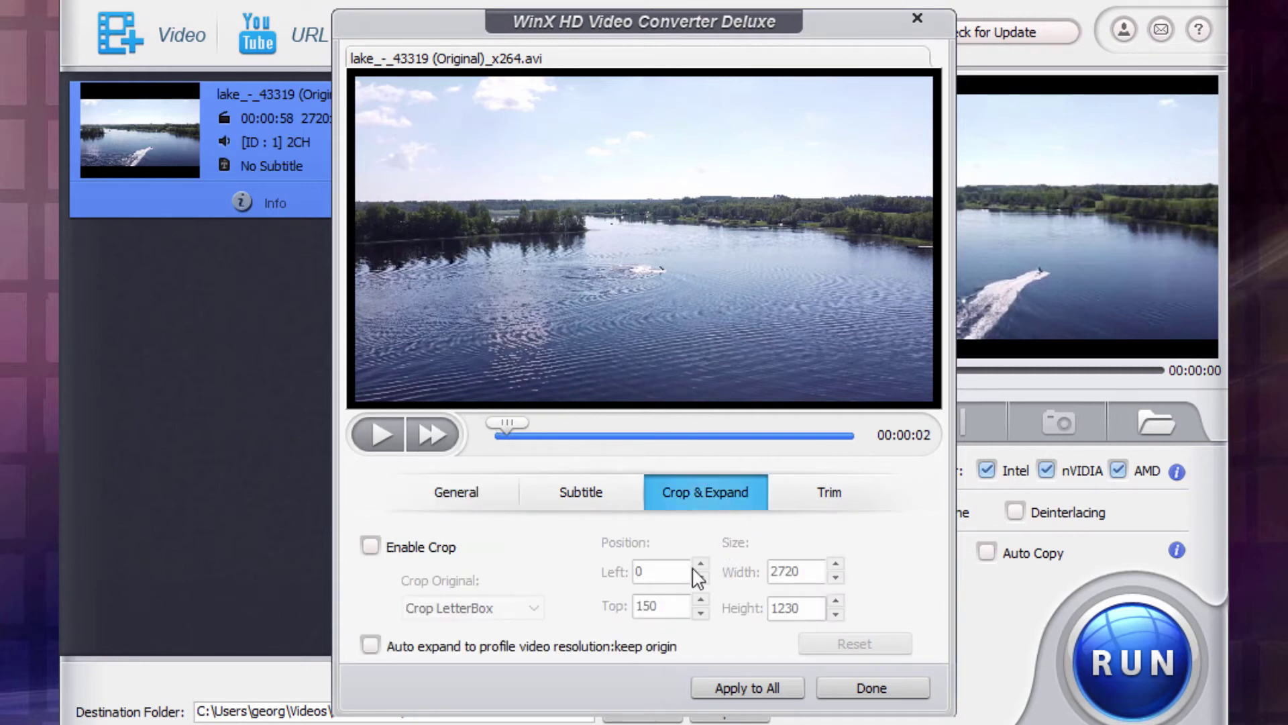
pyautogui.click(371, 547)
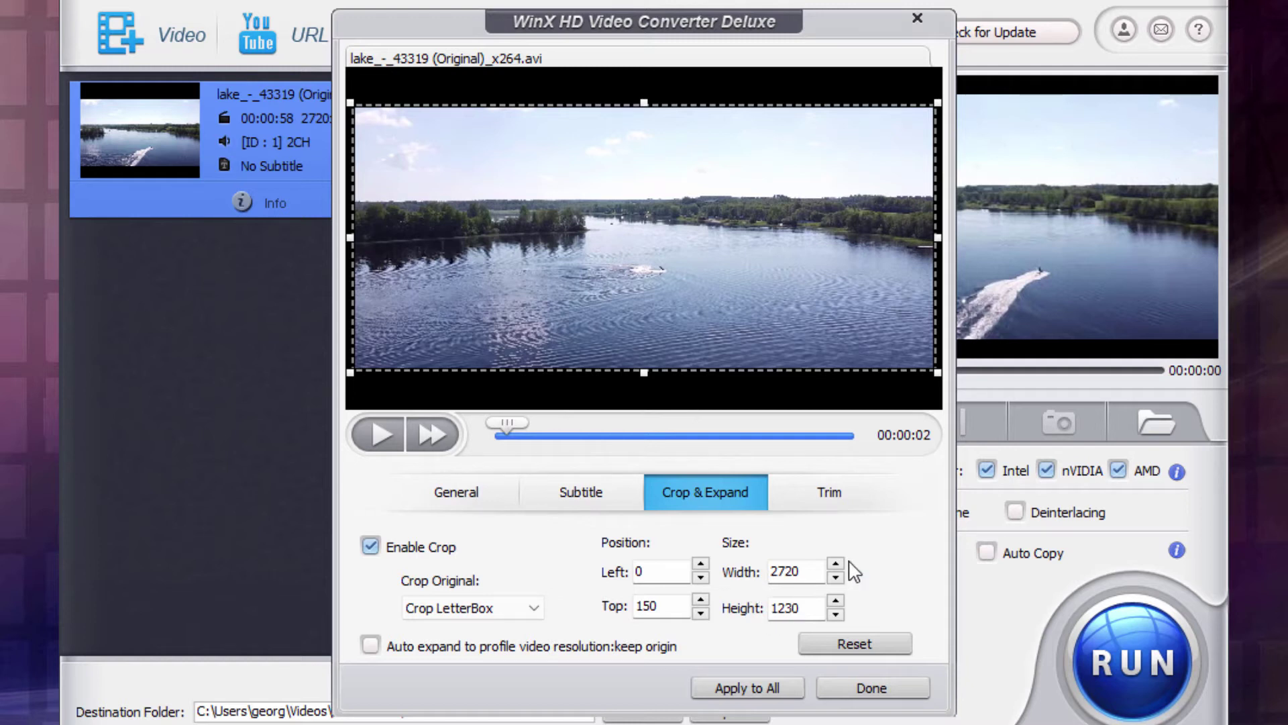
pyautogui.click(834, 499)
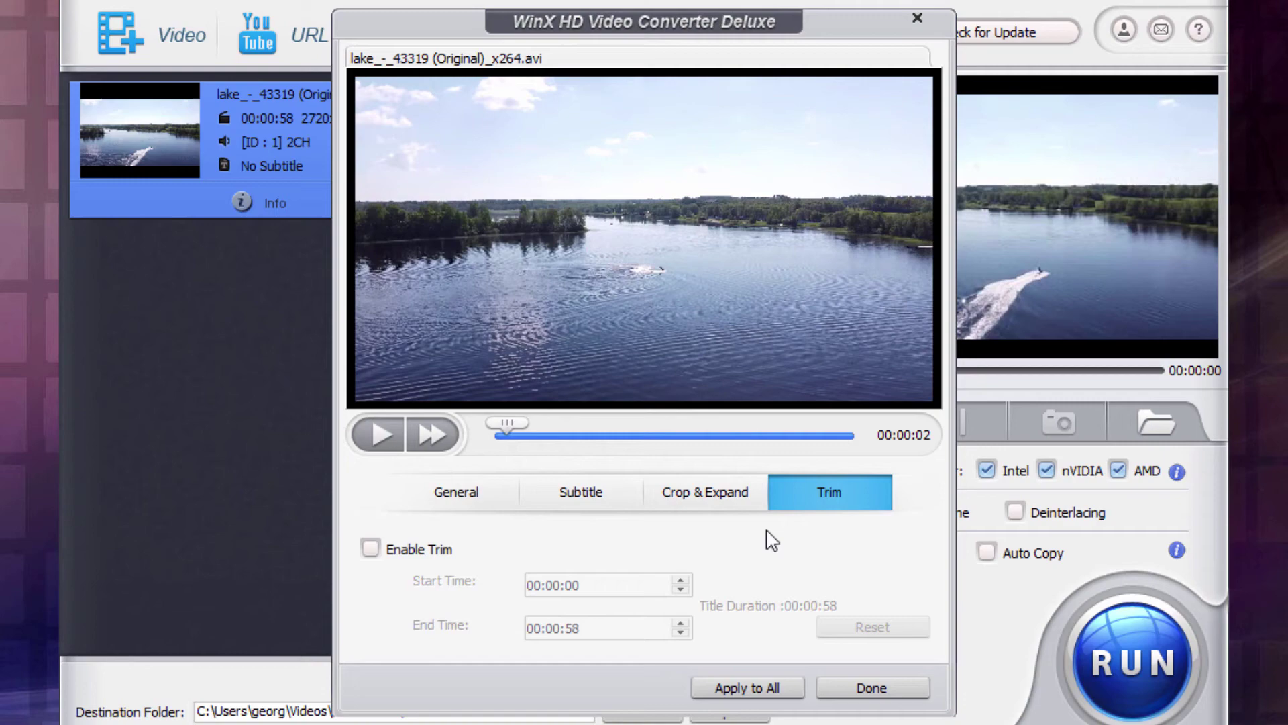
# Step: Enable trimming, set the lake clip to run from 00:00:12 to 00:00:41, and apply with Done
pyautogui.click(371, 549)
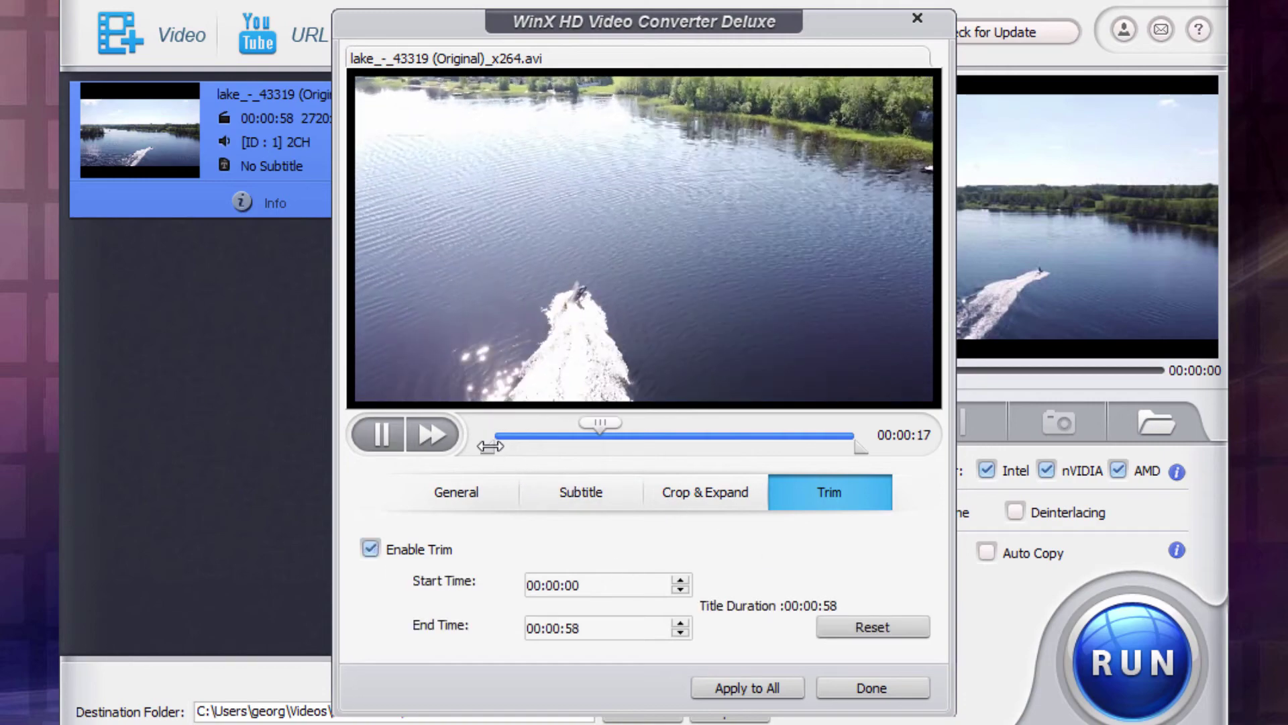
pyautogui.moveTo(488, 448); pyautogui.dragTo(546, 448)
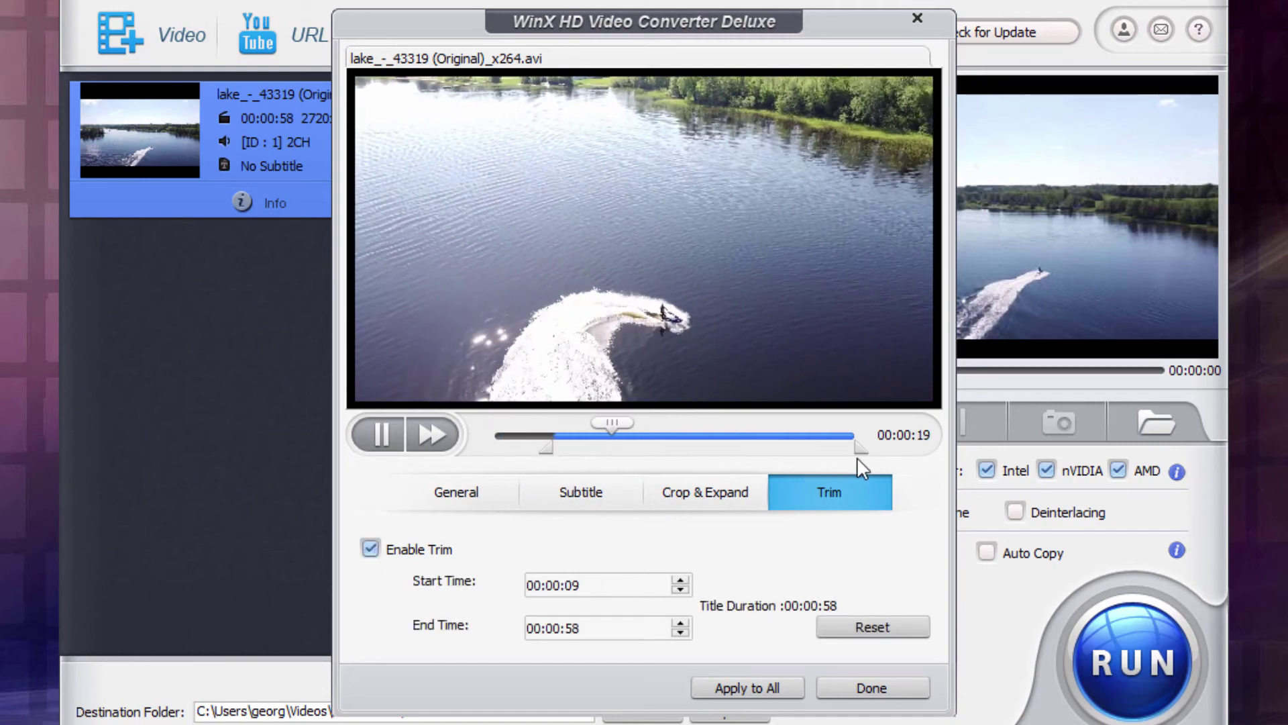
pyautogui.moveTo(859, 448); pyautogui.dragTo(822, 448)
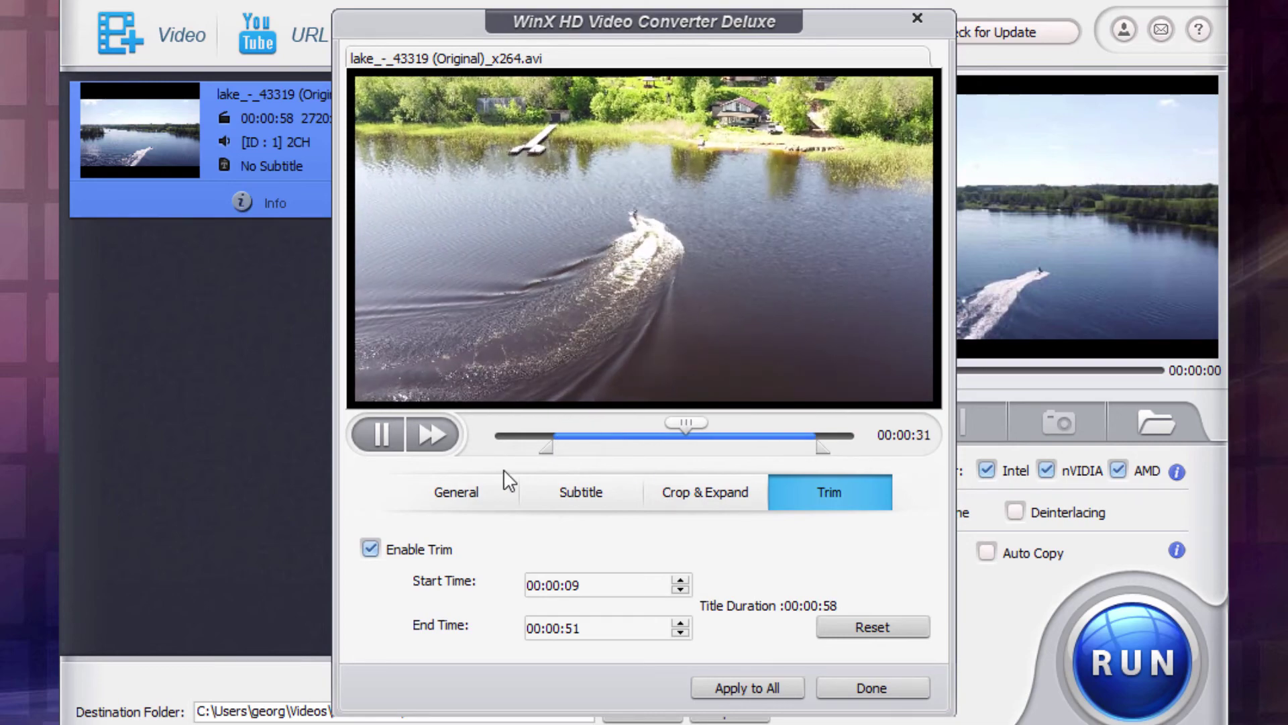
pyautogui.moveTo(546, 448); pyautogui.dragTo(568, 448)
pyautogui.moveTo(686, 421); pyautogui.dragTo(753, 421)
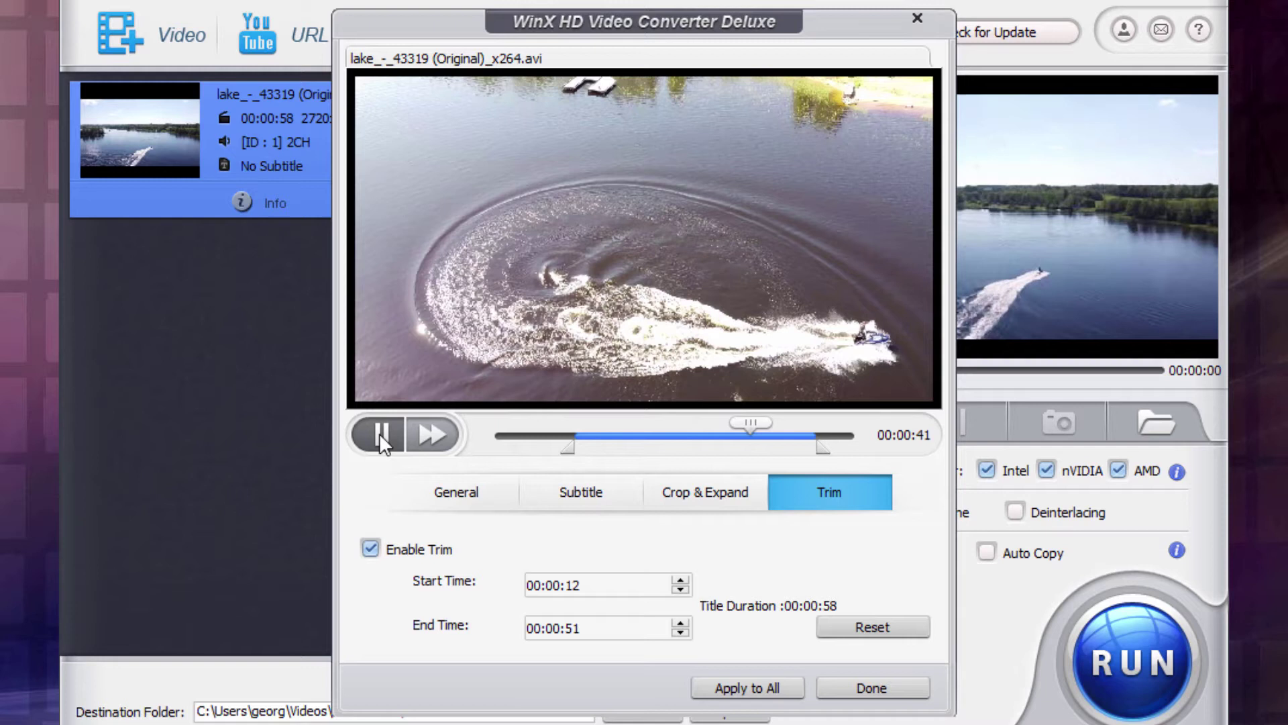
pyautogui.click(380, 432)
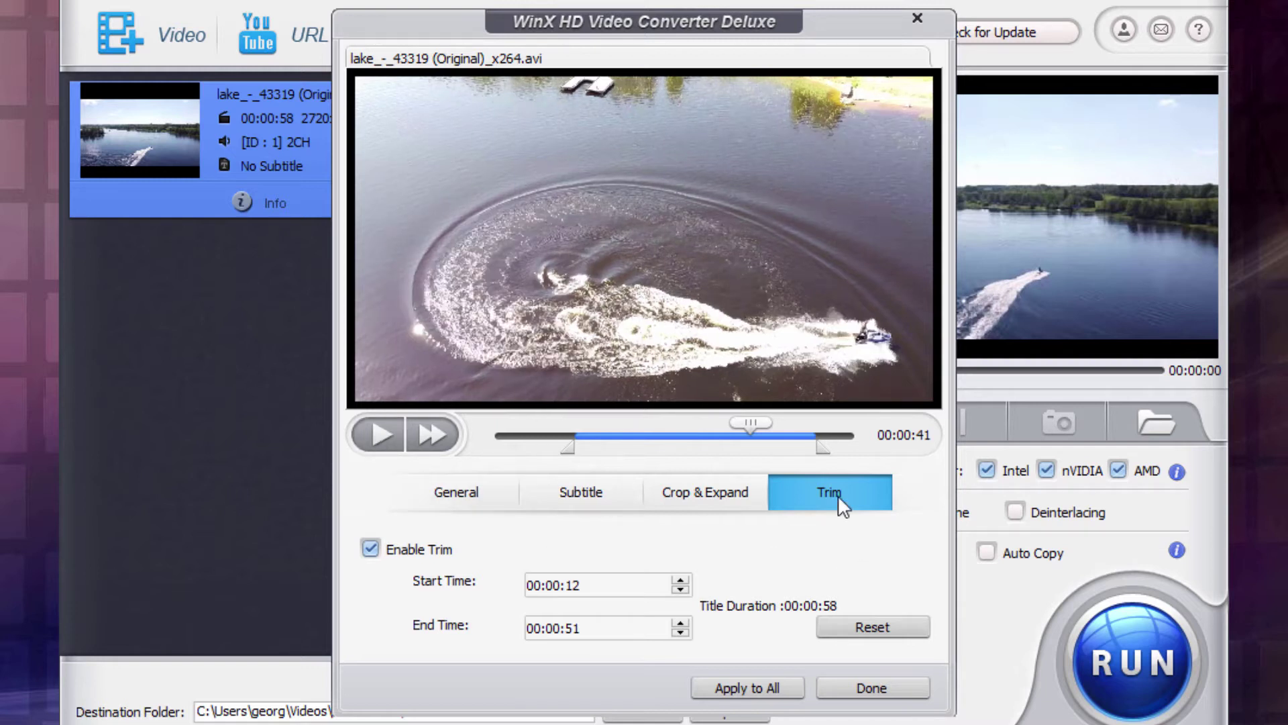
pyautogui.moveTo(823, 446); pyautogui.dragTo(755, 448)
pyautogui.click(862, 696)
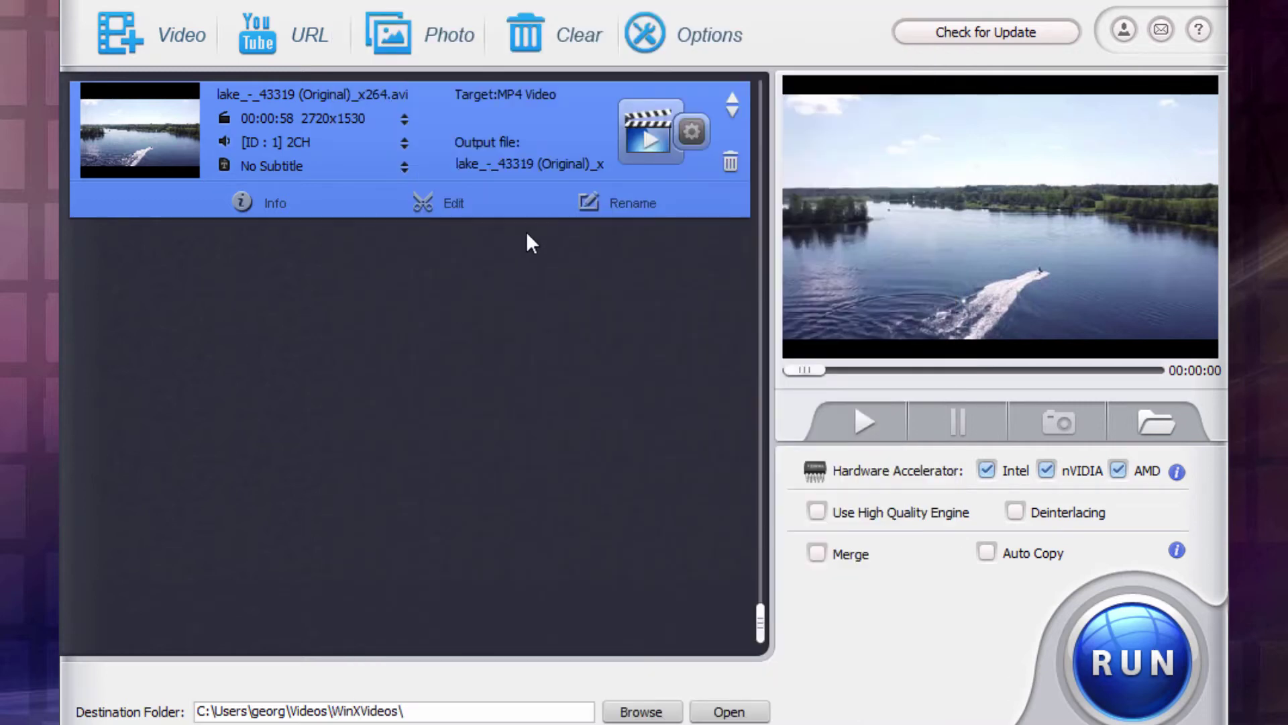
# Step: Choose Web Video Profile > YouTube Video > MP4 (h264 + aac) as the output profile and confirm
pyautogui.click(644, 142)
pyautogui.moveTo(836, 110); pyautogui.dragTo(804, 63)
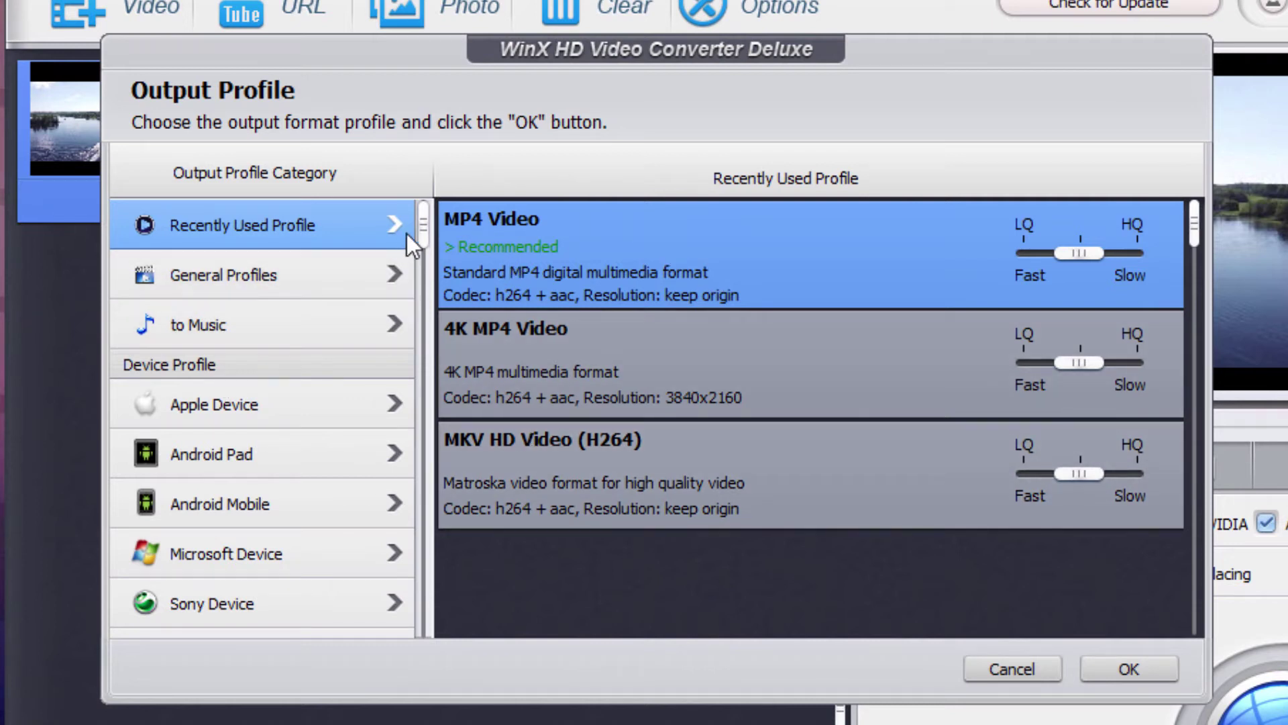
pyautogui.click(336, 272)
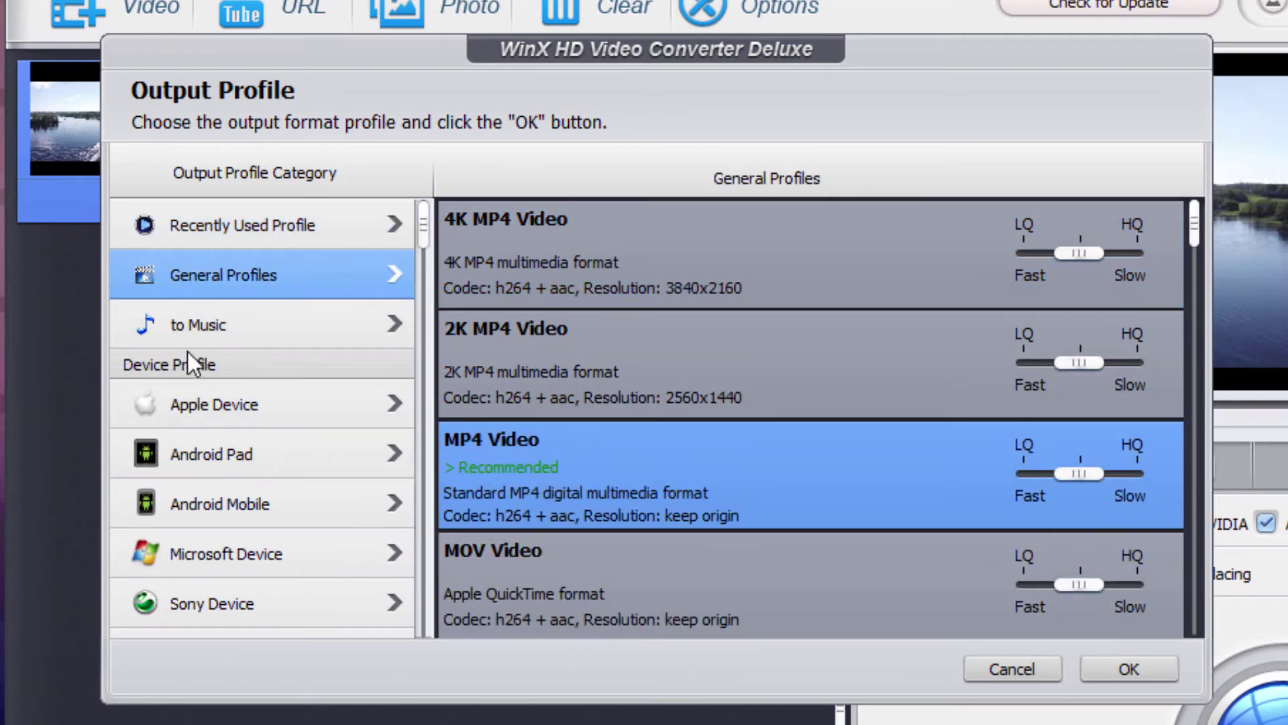
pyautogui.moveTo(425, 229); pyautogui.dragTo(408, 504)
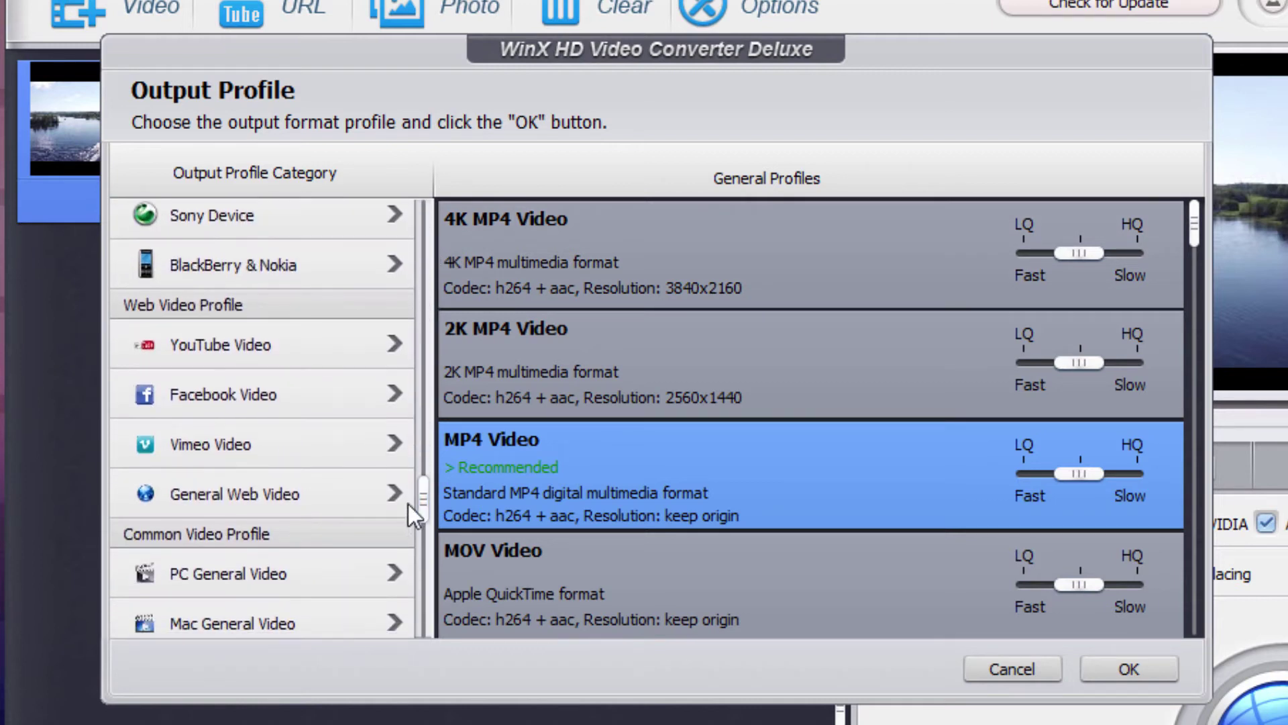
pyautogui.click(231, 348)
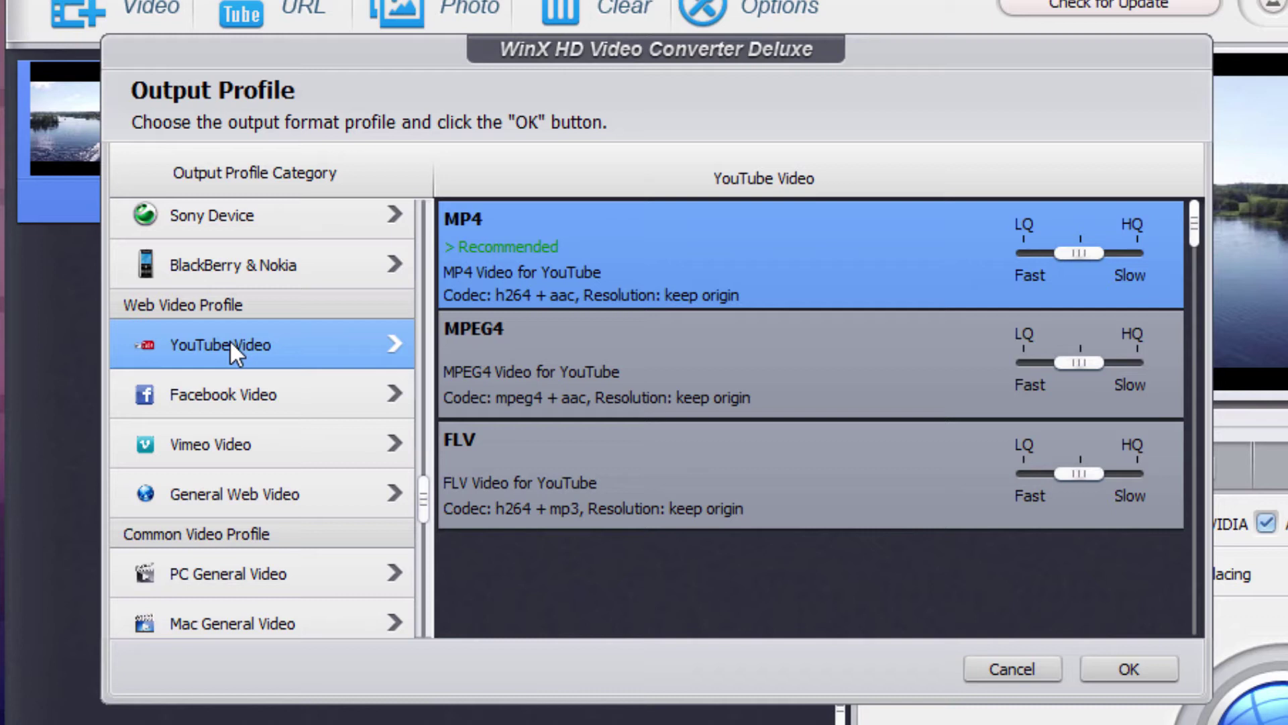
pyautogui.click(271, 390)
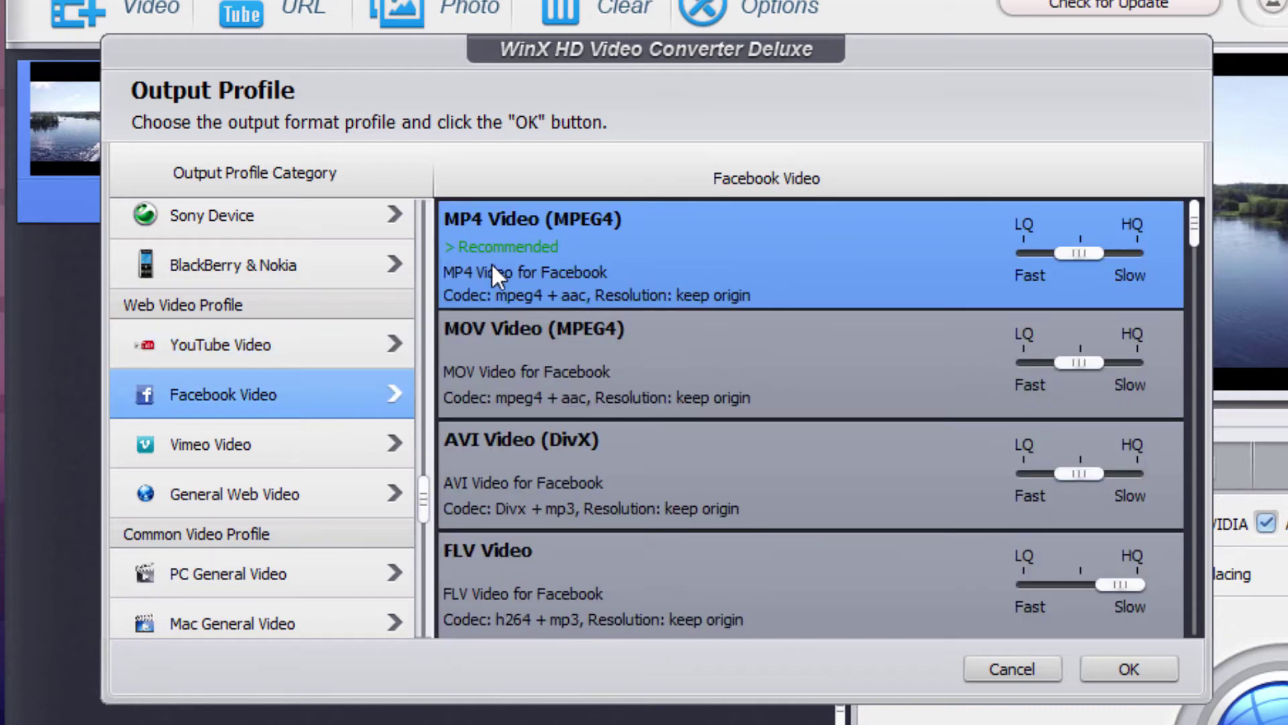
pyautogui.moveTo(427, 498); pyautogui.dragTo(413, 633)
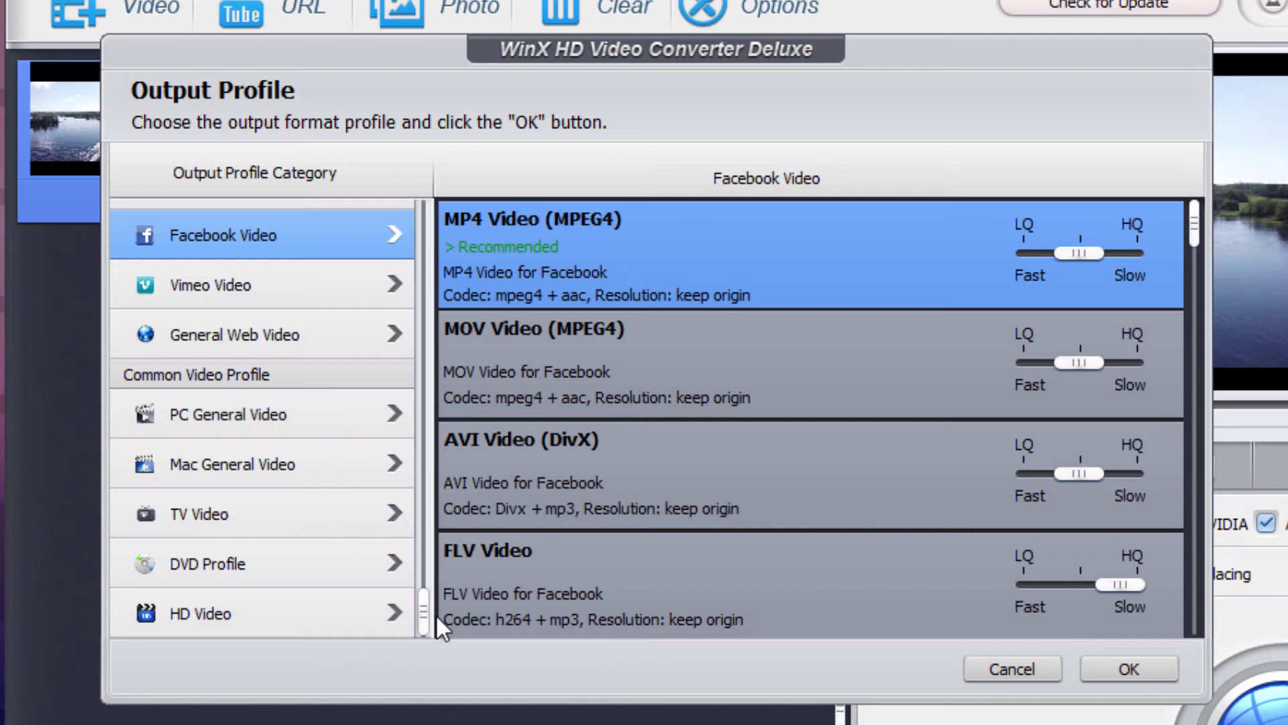
pyautogui.moveTo(427, 612); pyautogui.dragTo(349, 440)
pyautogui.click(352, 438)
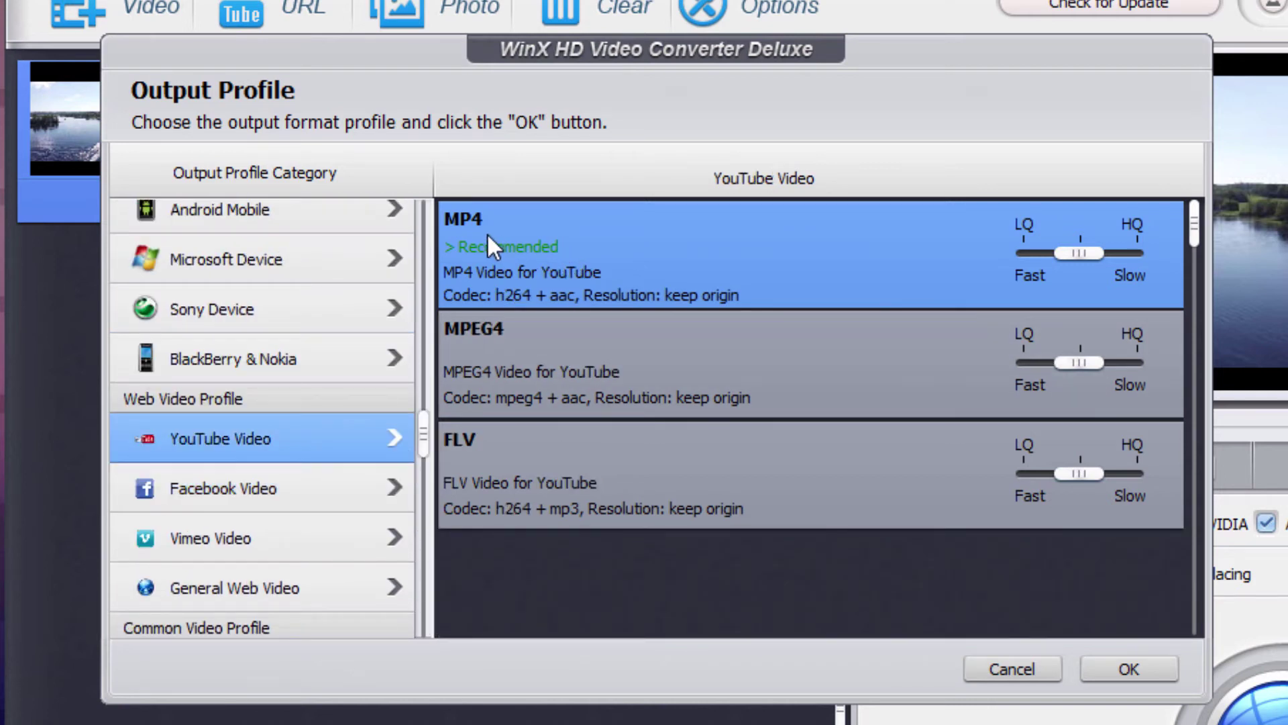
pyautogui.click(1134, 665)
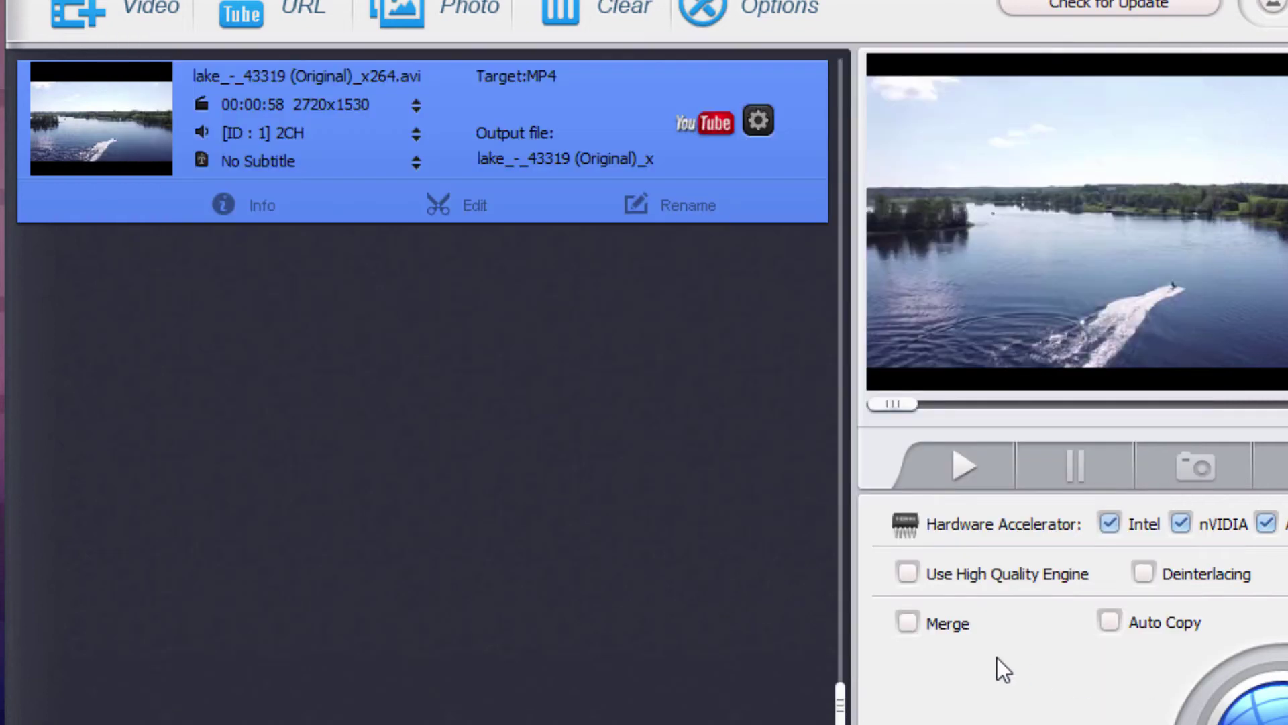
pyautogui.click(760, 123)
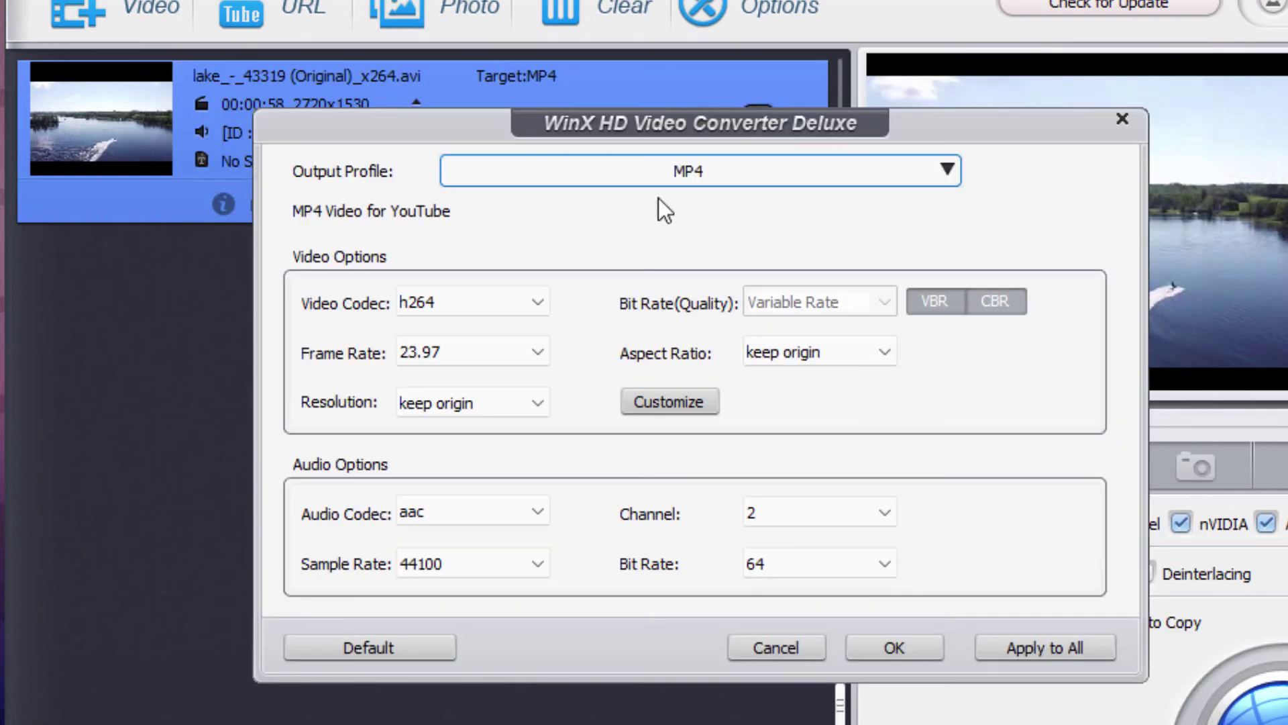
pyautogui.click(657, 178)
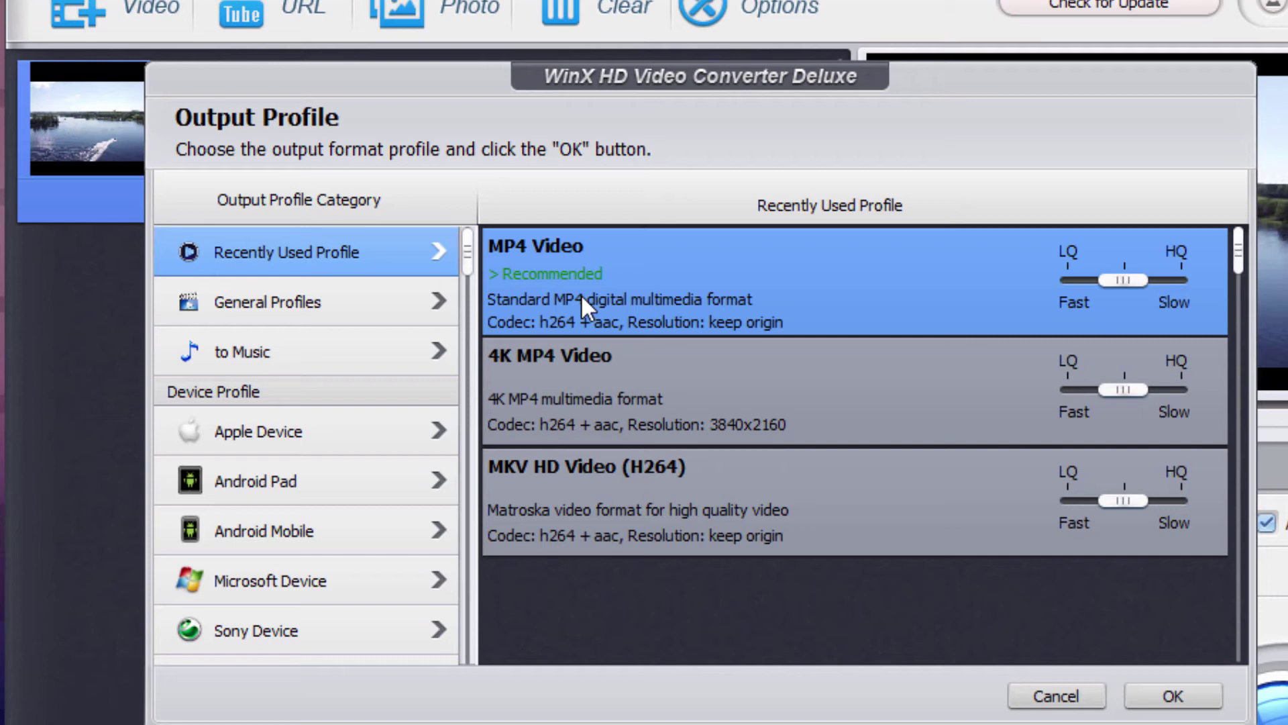
pyautogui.click(1056, 696)
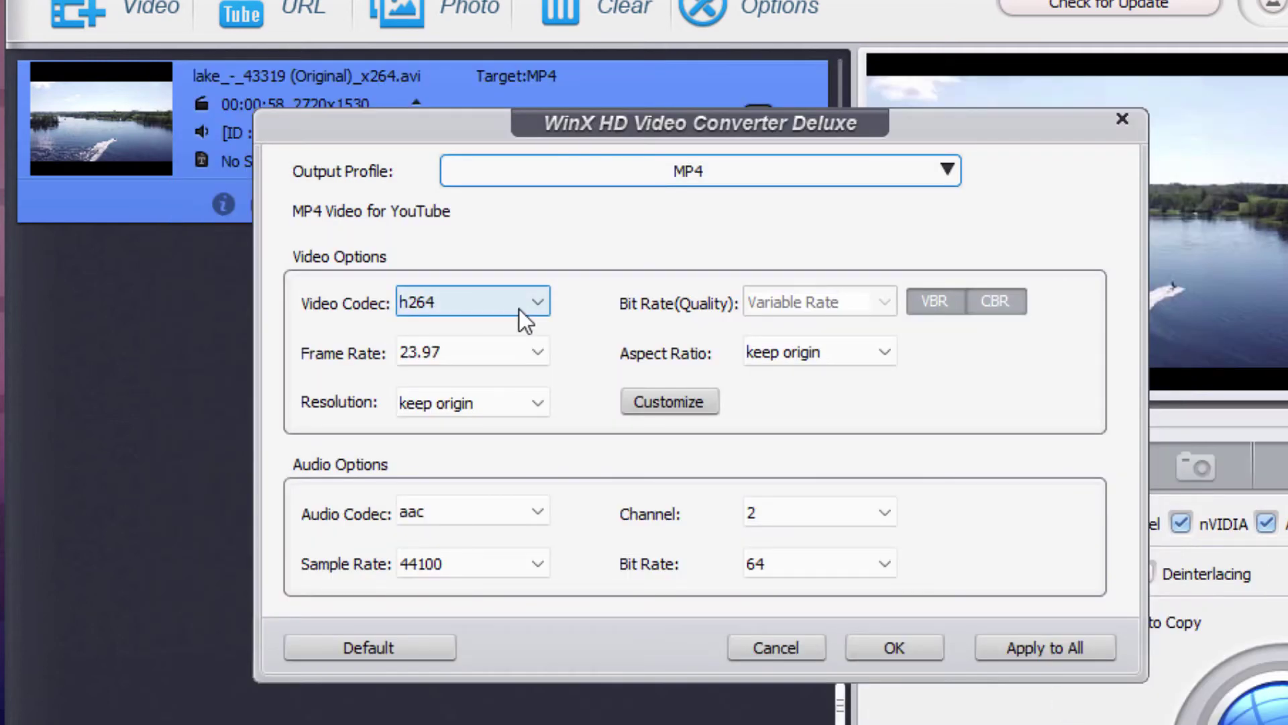
pyautogui.click(540, 299)
pyautogui.click(589, 306)
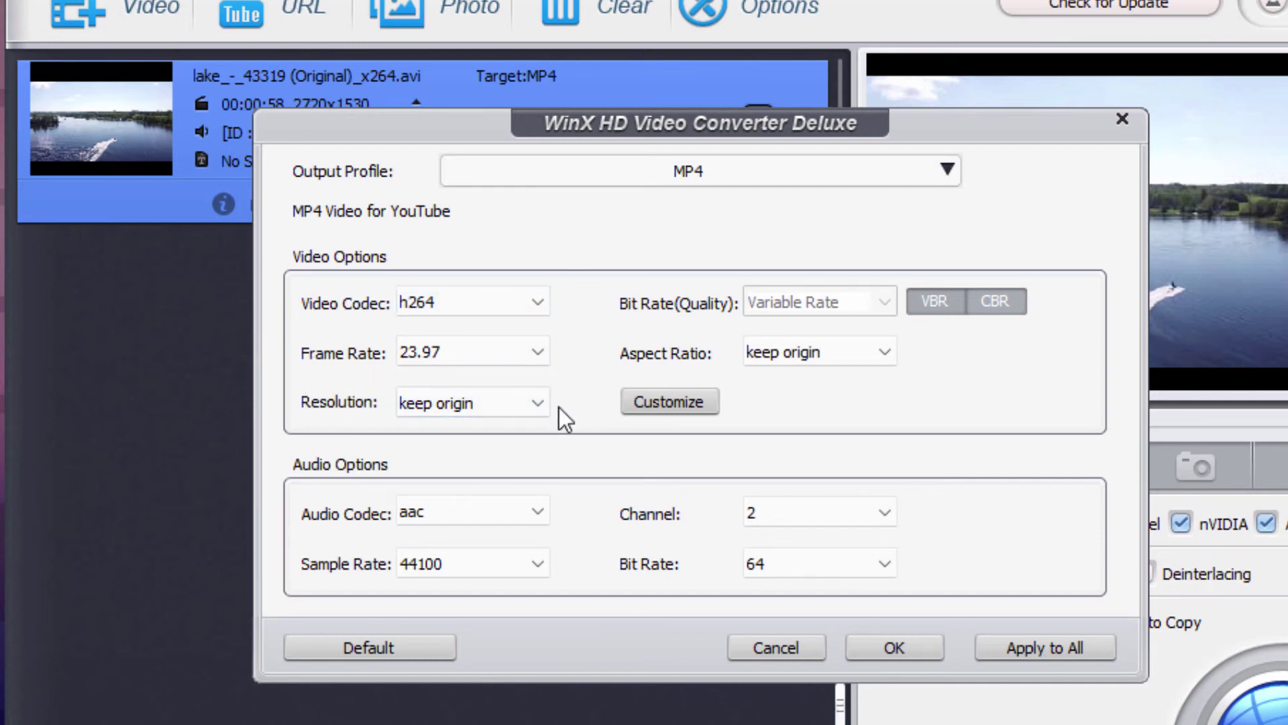
pyautogui.click(541, 402)
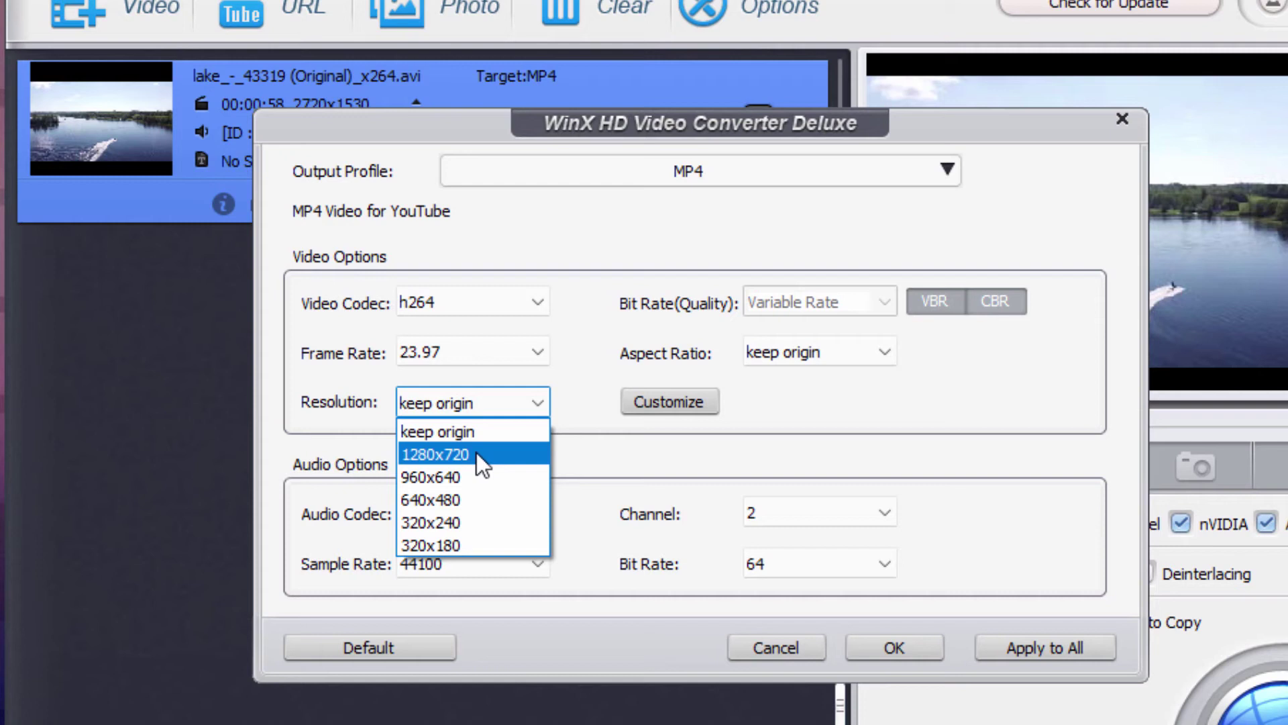
pyautogui.click(885, 352)
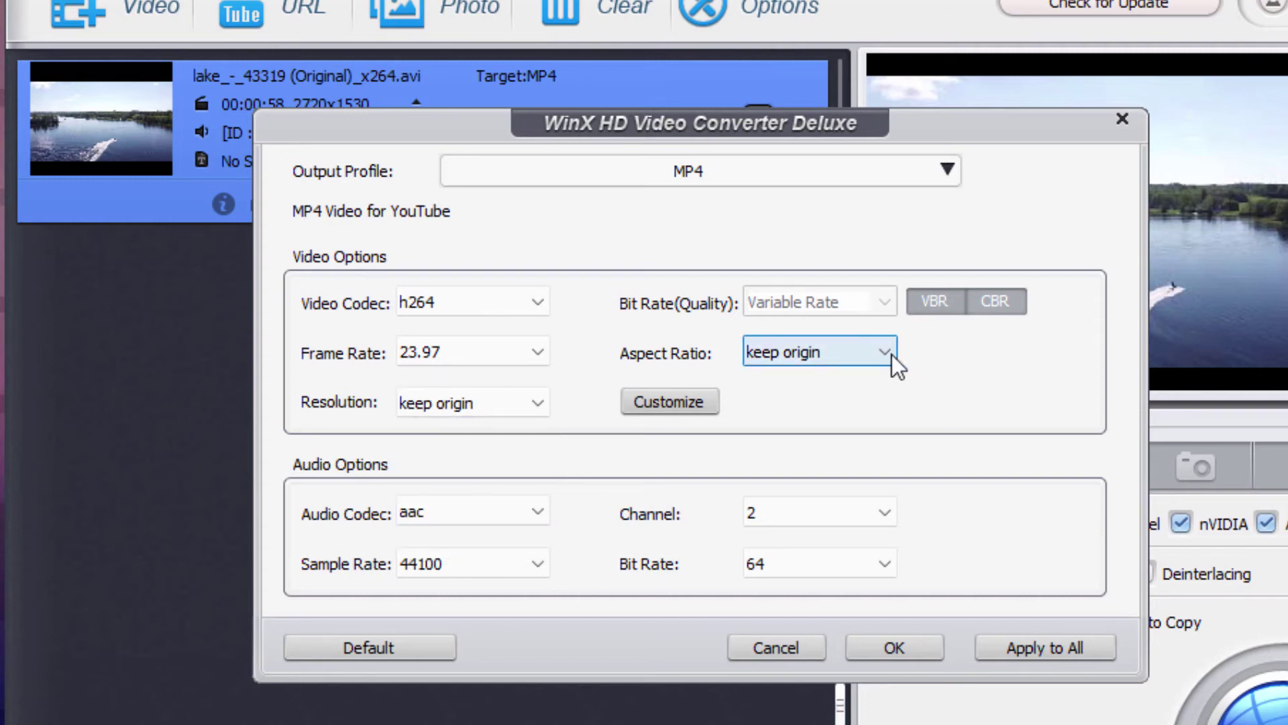
pyautogui.click(892, 354)
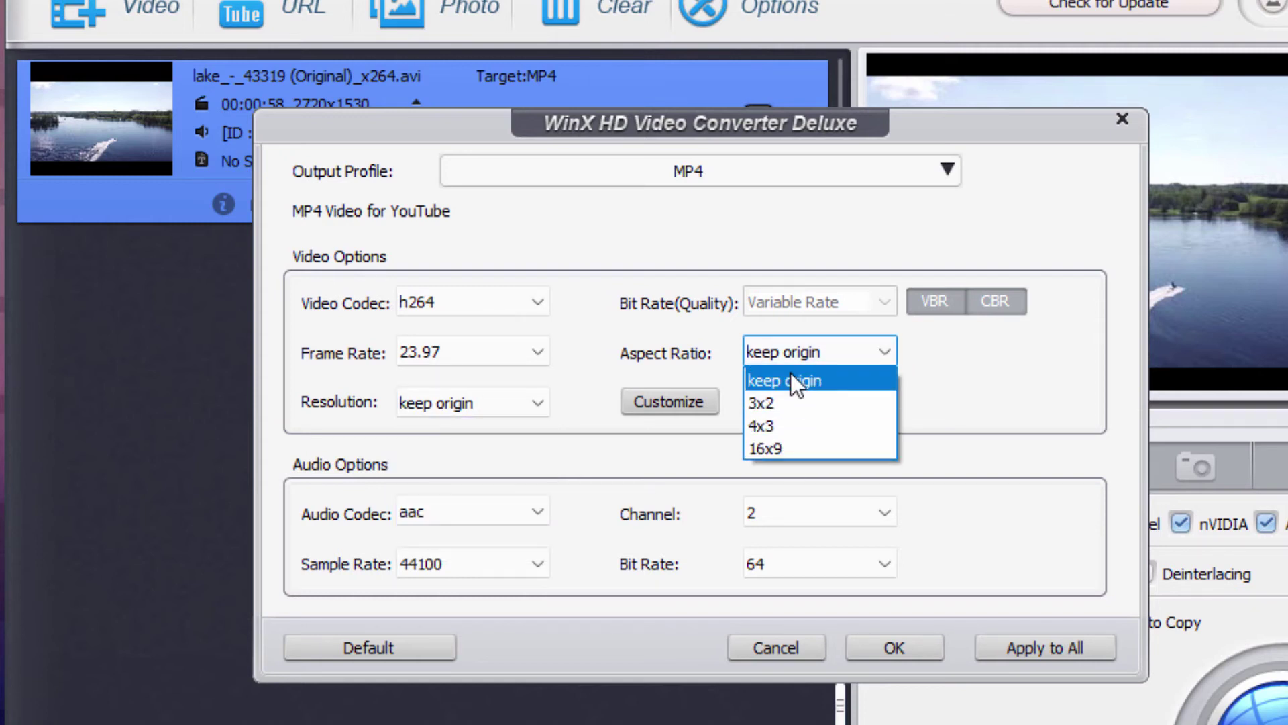
pyautogui.click(923, 402)
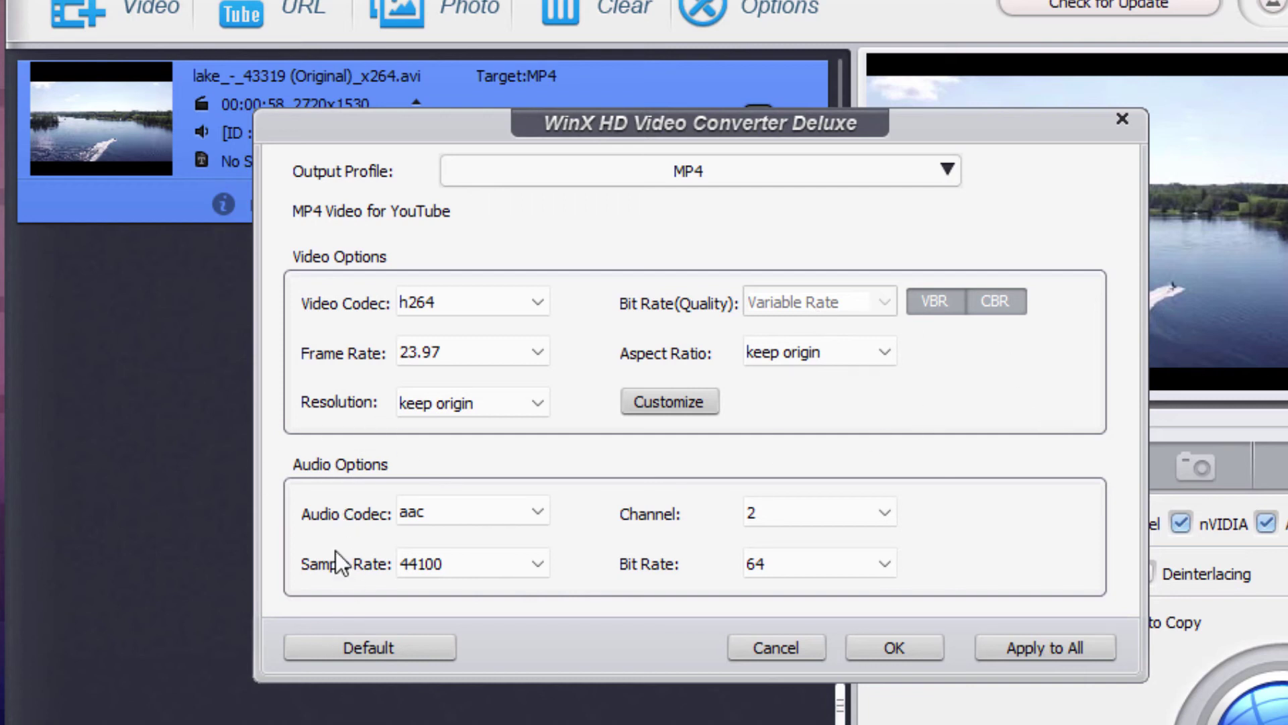
pyautogui.click(537, 512)
pyautogui.click(575, 500)
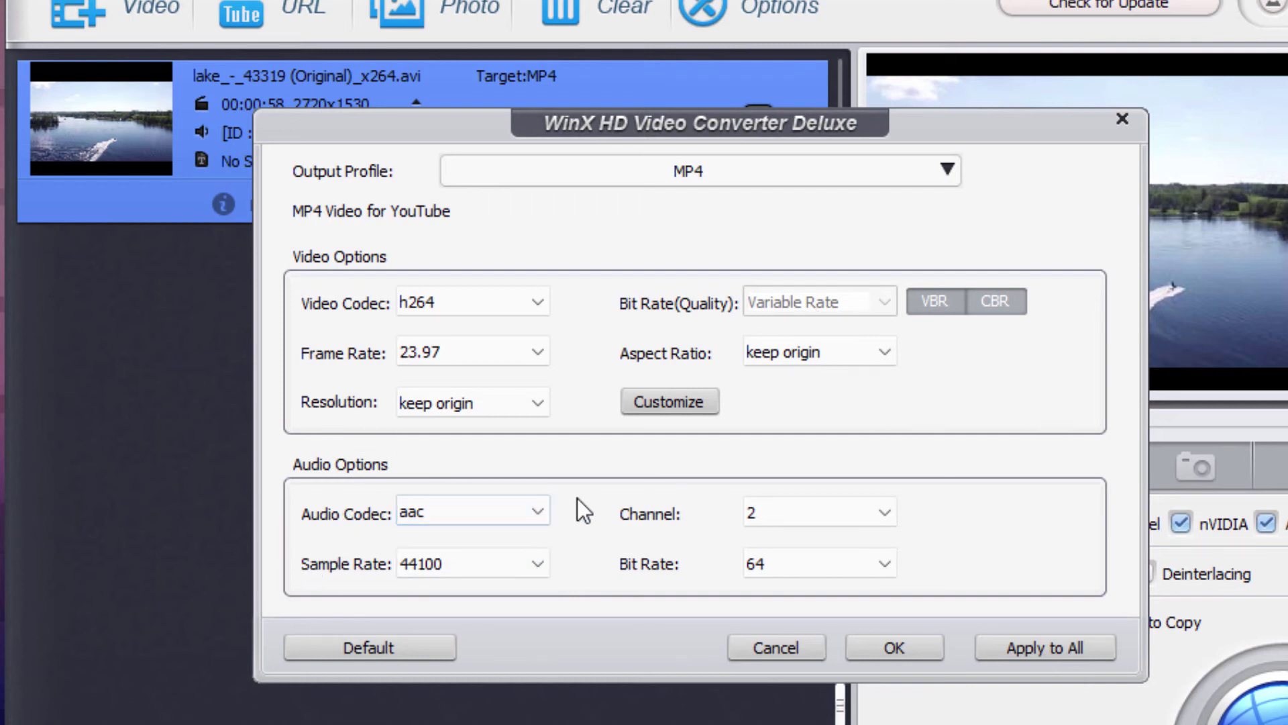
pyautogui.click(537, 565)
pyautogui.click(566, 552)
pyautogui.click(757, 512)
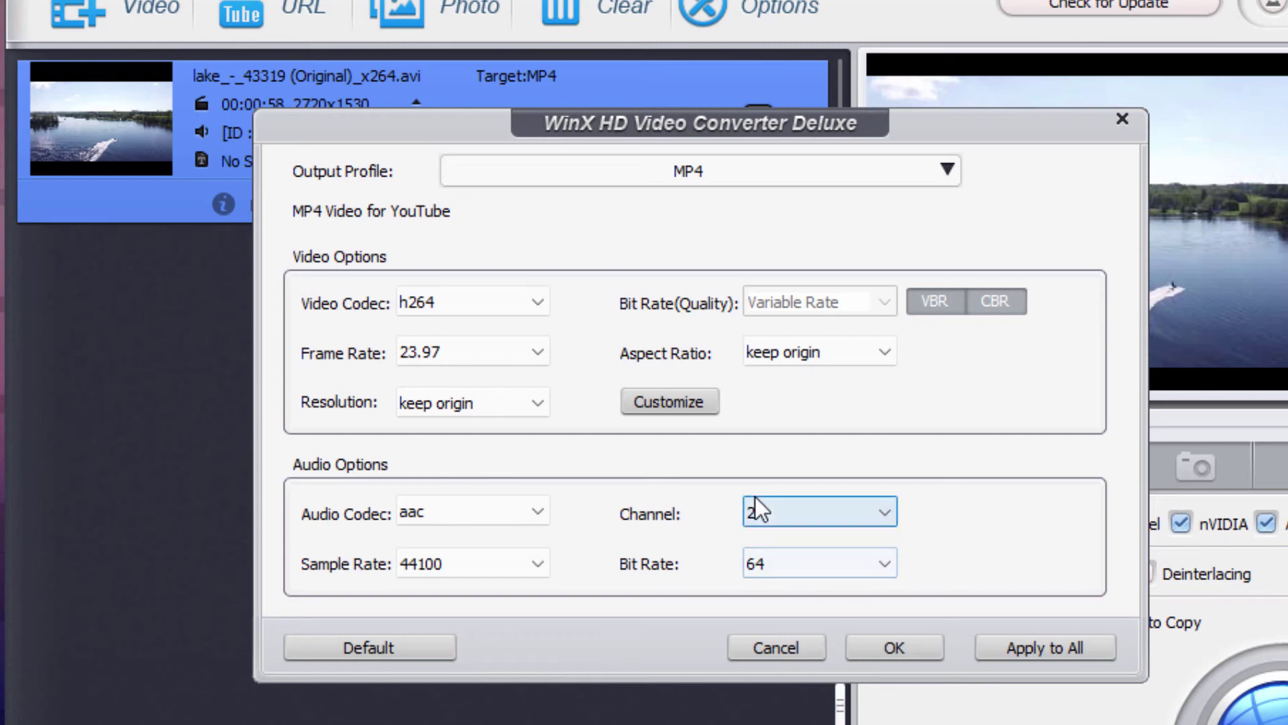
pyautogui.click(695, 511)
pyautogui.click(894, 647)
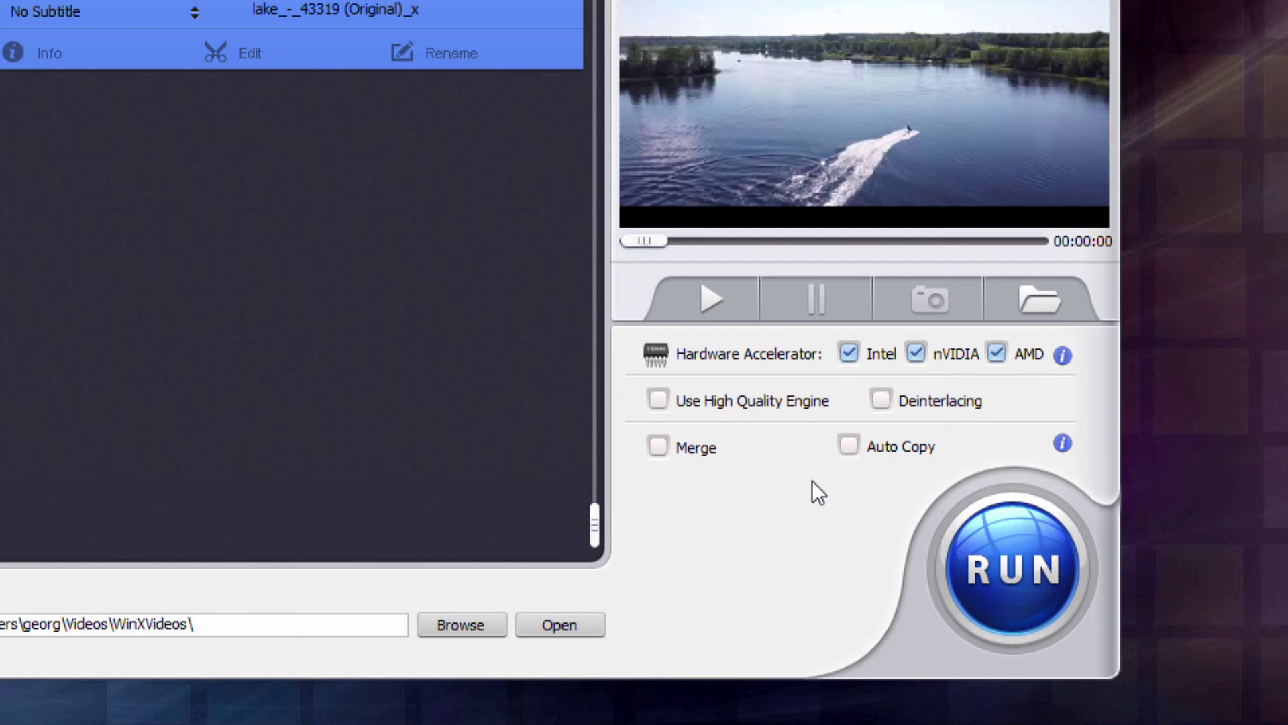
# Step: Enable Use High Quality Engine, convert the lake clip, and select the resulting MP4 in WinXVideos
pyautogui.click(659, 401)
pyautogui.click(1020, 569)
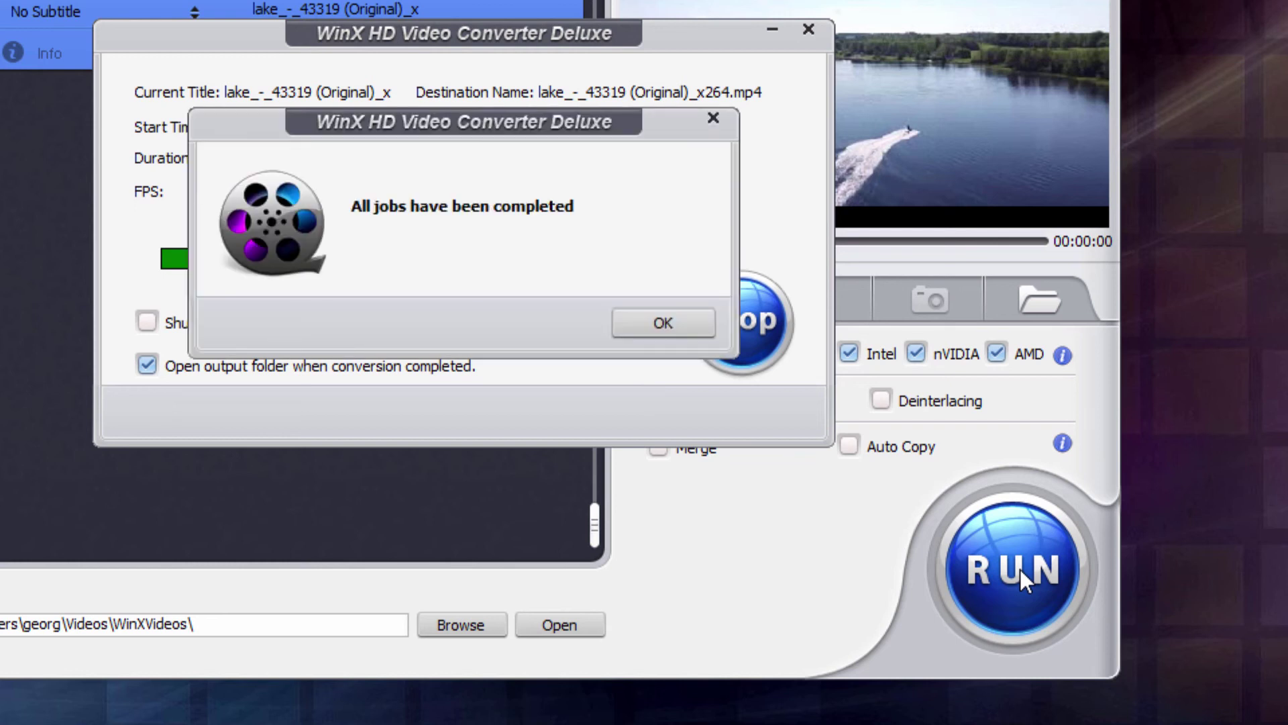
pyautogui.click(663, 323)
pyautogui.click(256, 303)
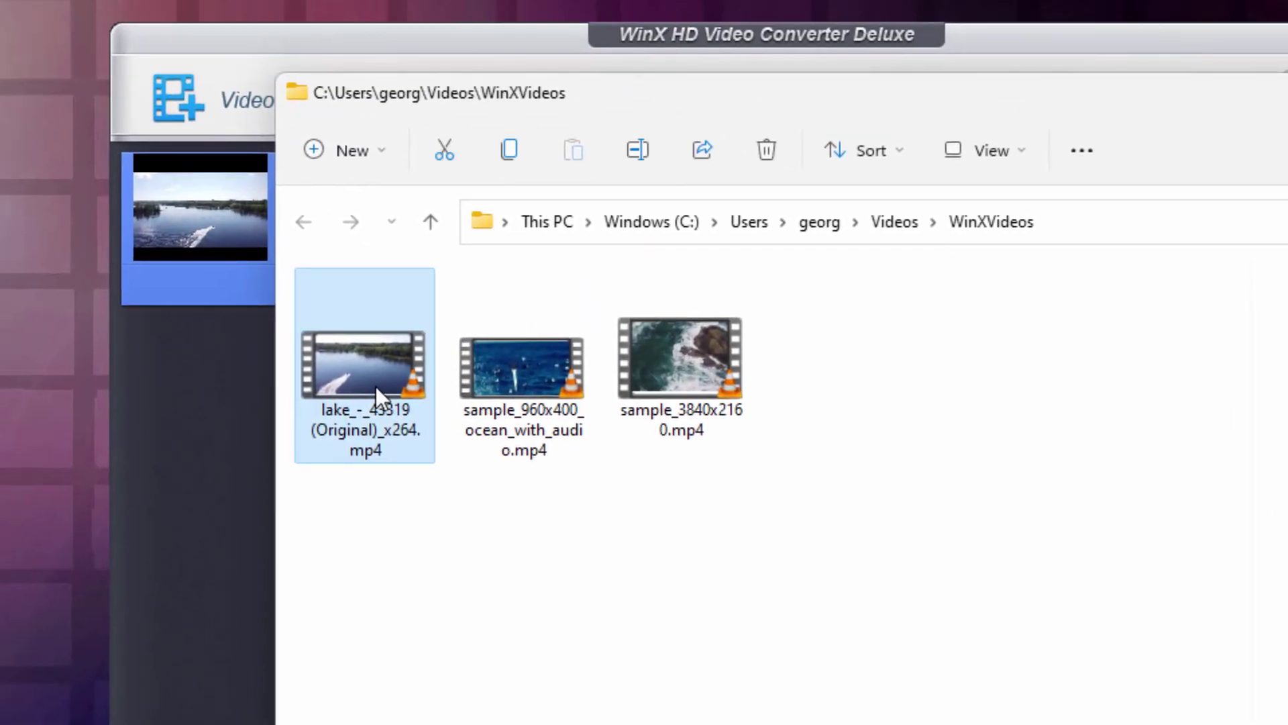
# Step: Check the lake MP4 is 45.3 MB and 29 seconds long, then open it
pyautogui.moveTo(370, 381)
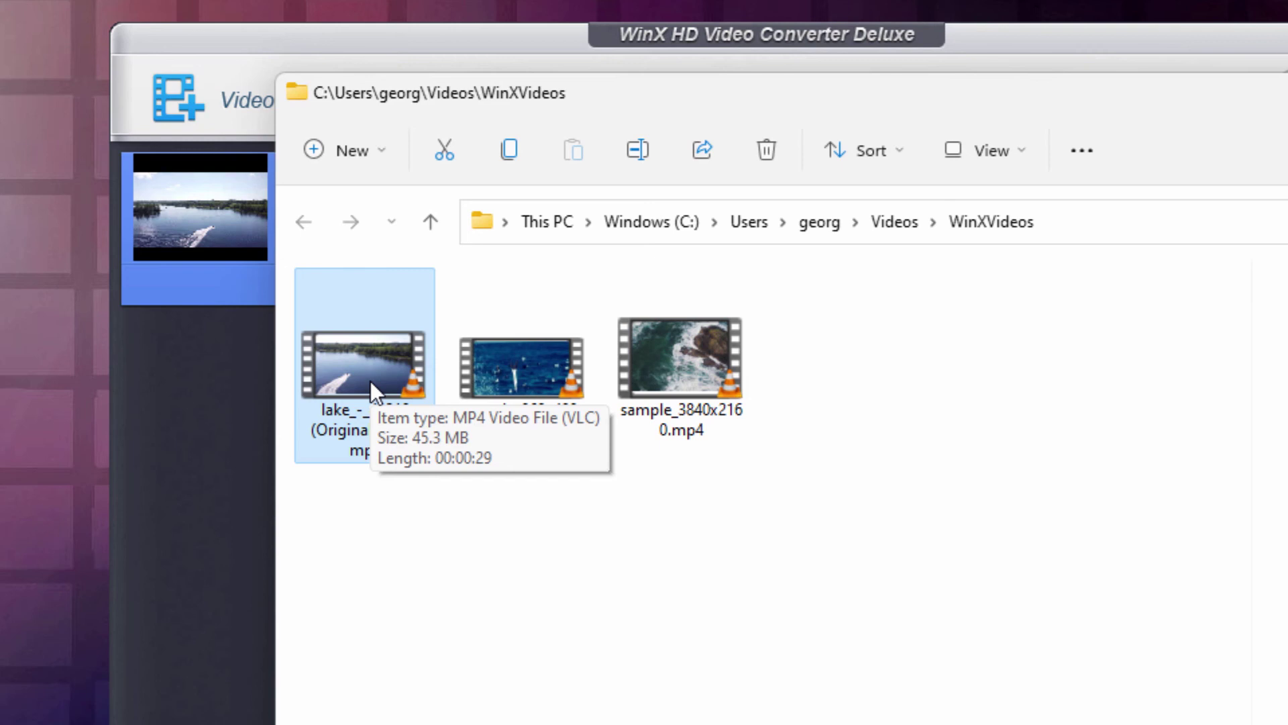
pyautogui.doubleClick(370, 380)
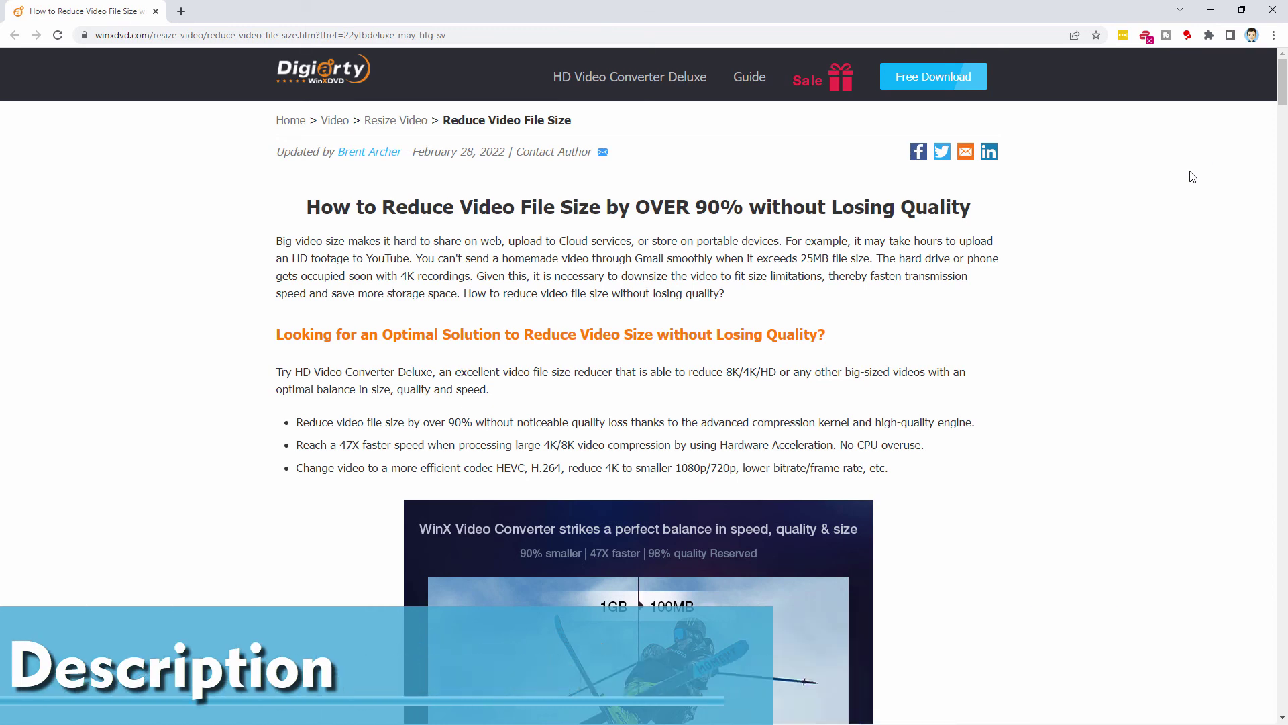
# Step: Scroll the winxdvd.com article down to its Free Download and Buy Now buttons
pyautogui.scroll(-1, 1192, 177)
pyautogui.scroll(-7, 1192, 177)
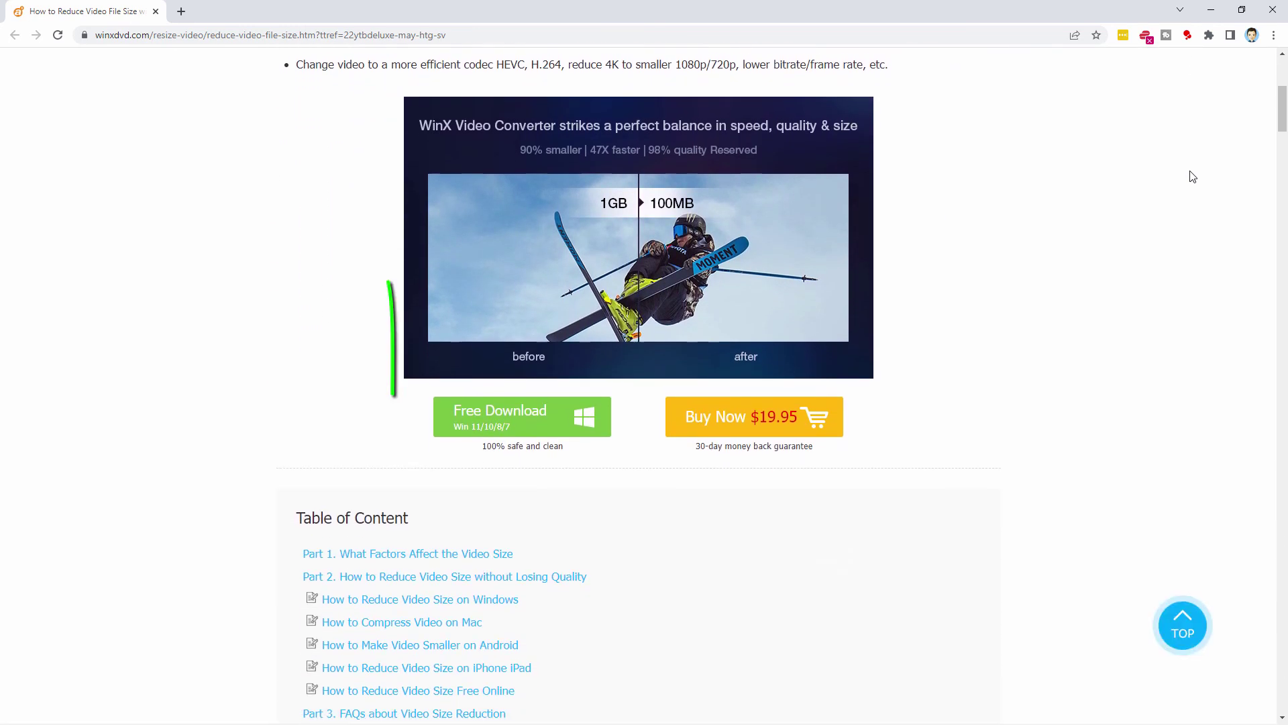